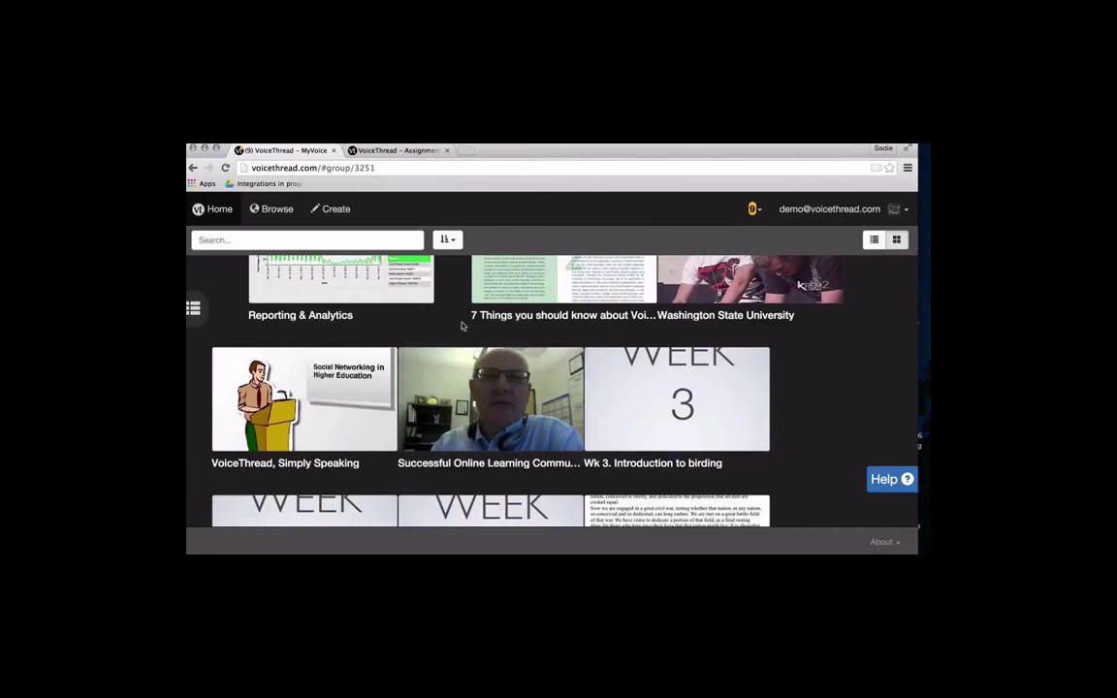
Create a new VoiceThread and upload Orchard.png and Assignment.docx to it from the VoiceThread Import folder on the desktop
scroll(462, 327, "up", 15)
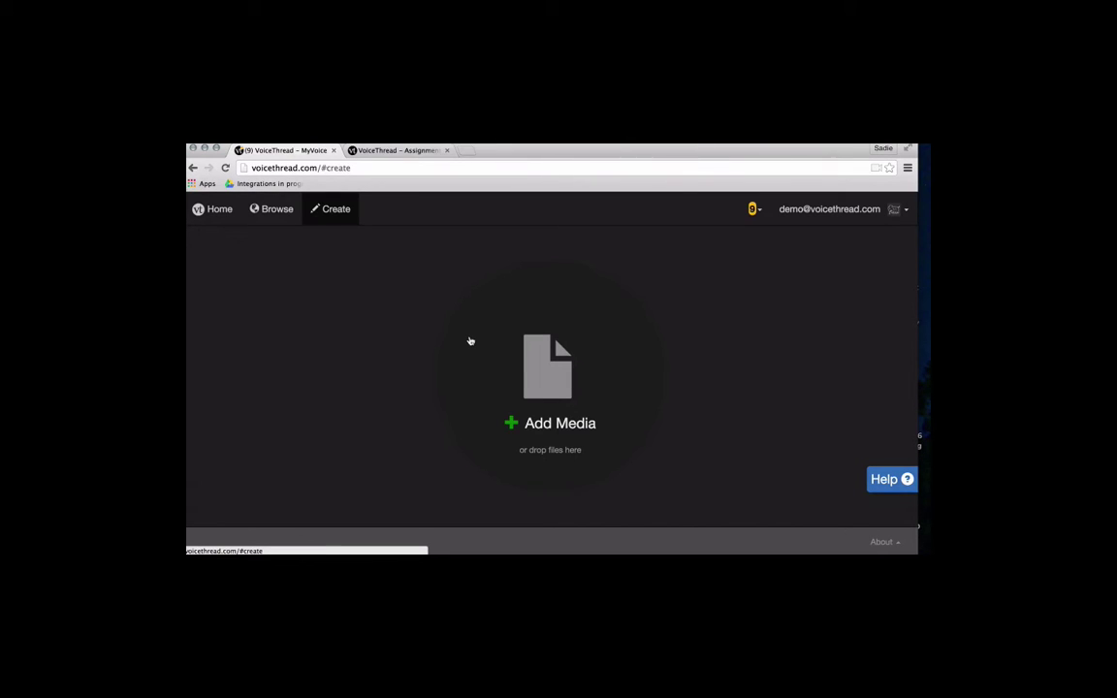
left_click(550, 382)
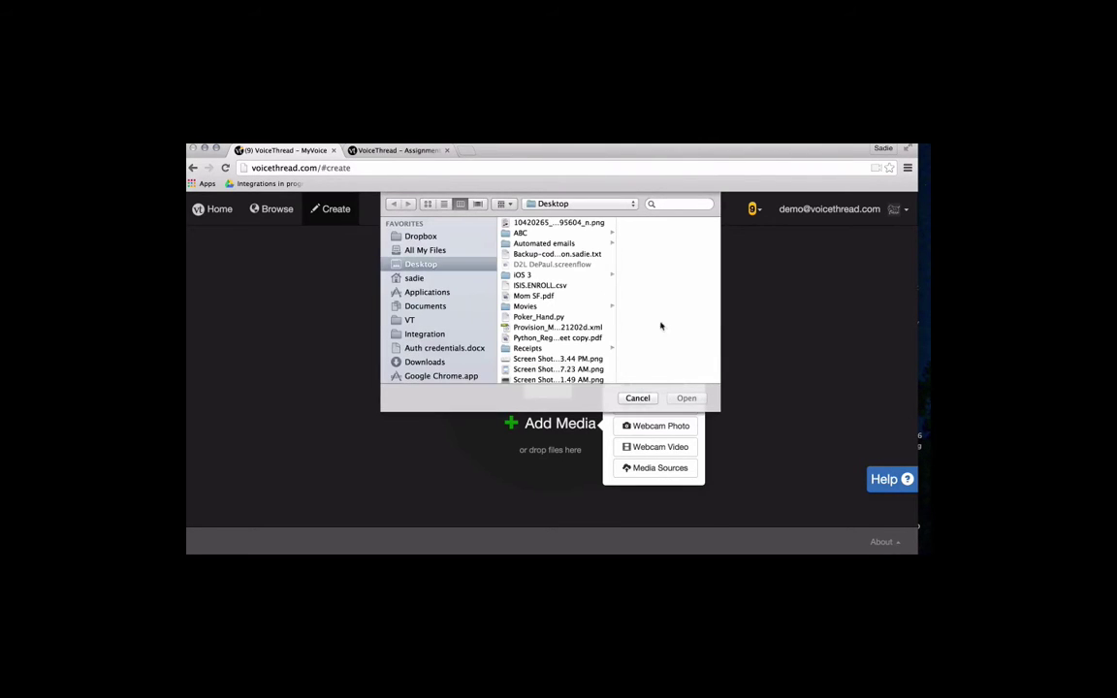
left_click(637, 399)
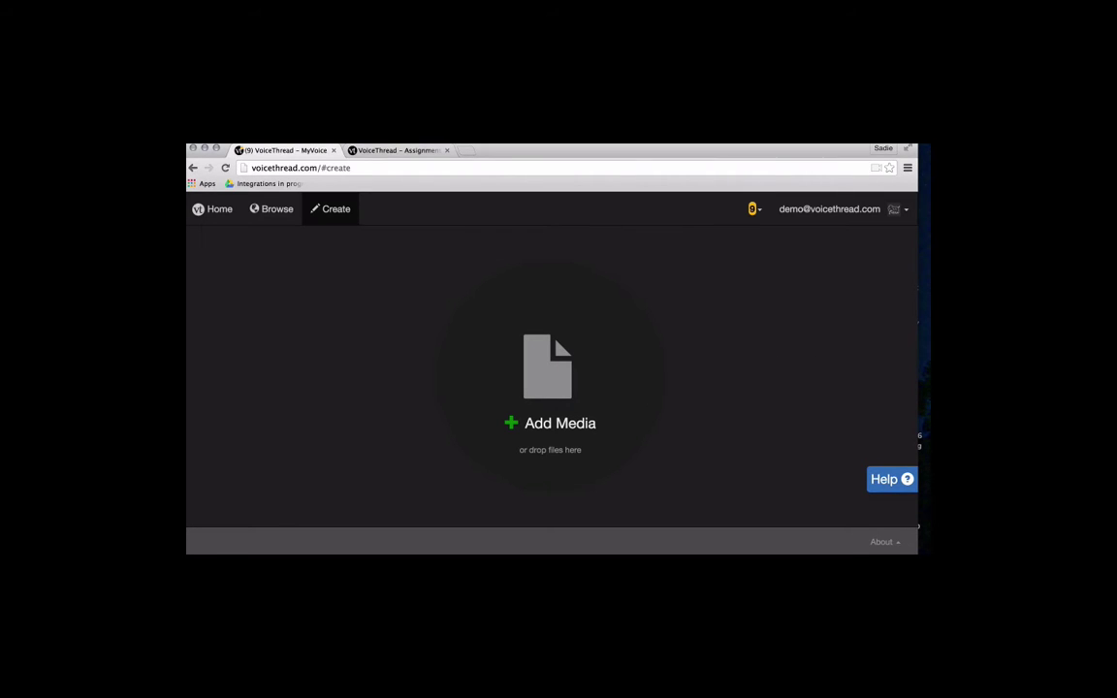
left_click(357, 546)
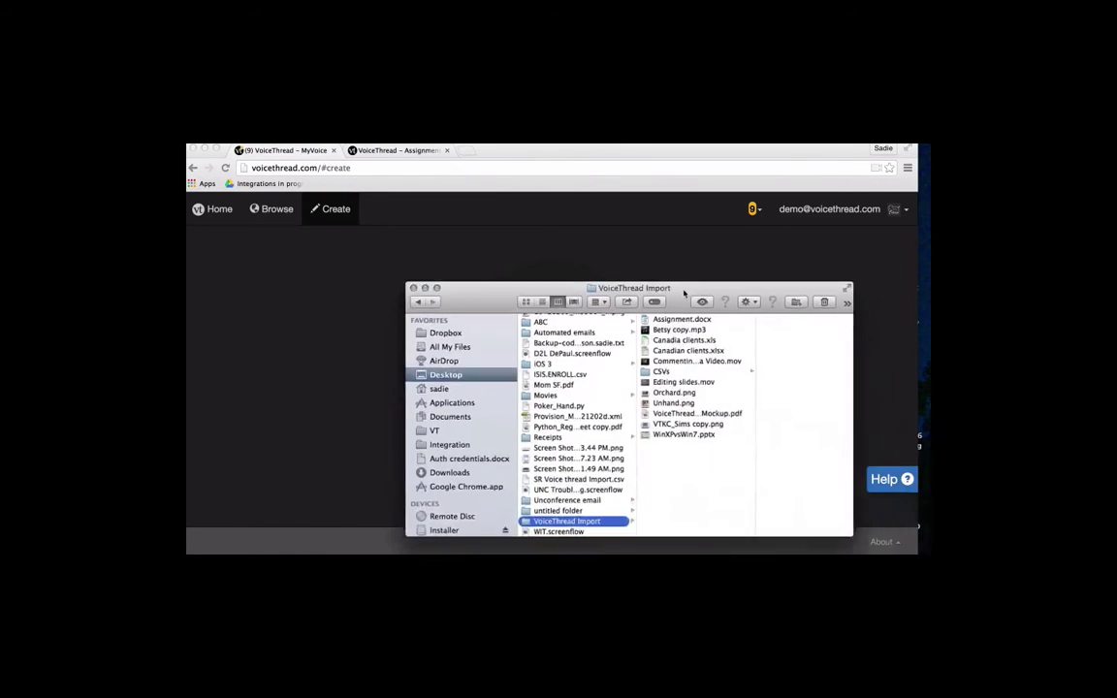
left_click_drag(424, 206, 439, 194)
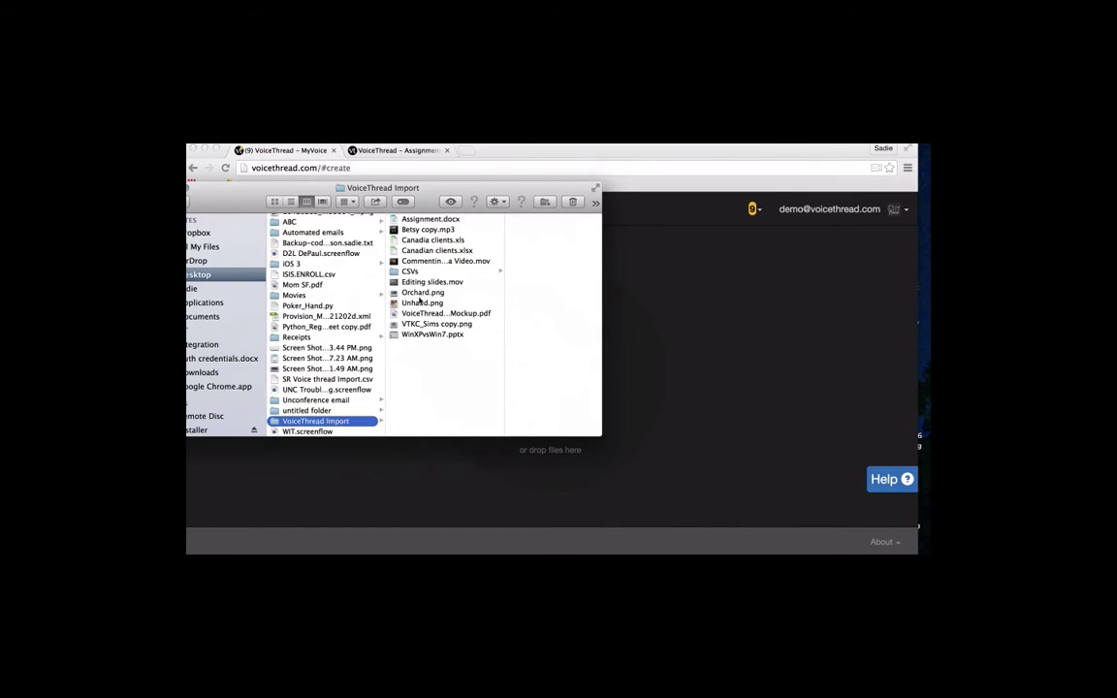
left_click_drag(424, 294, 692, 383)
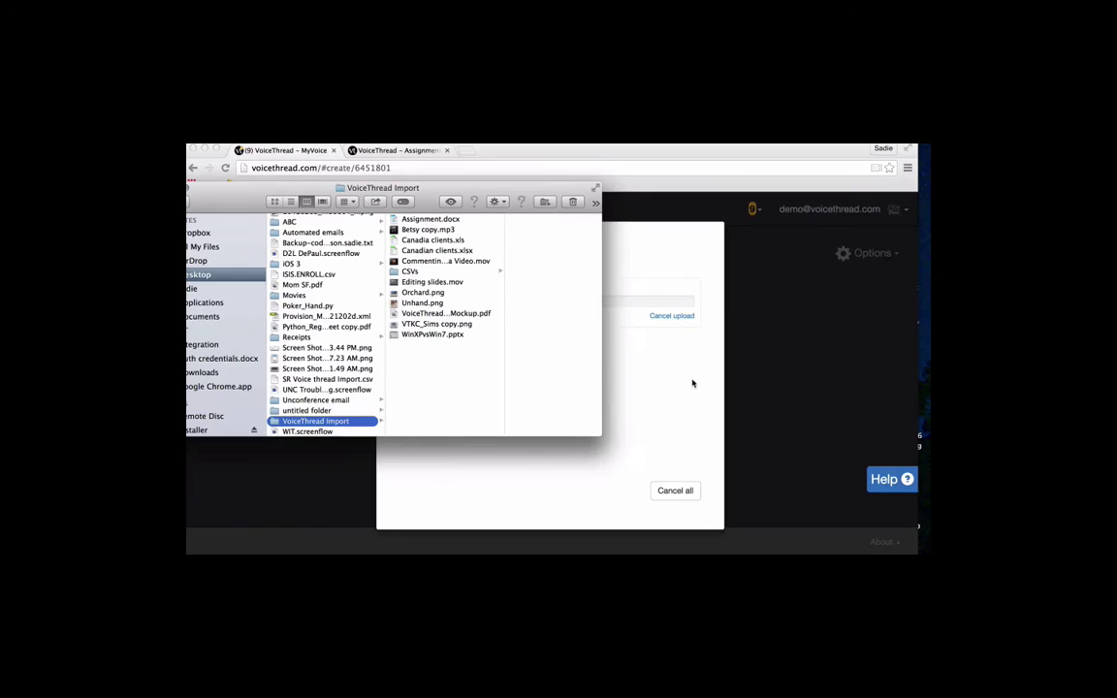
left_click_drag(429, 219, 743, 402)
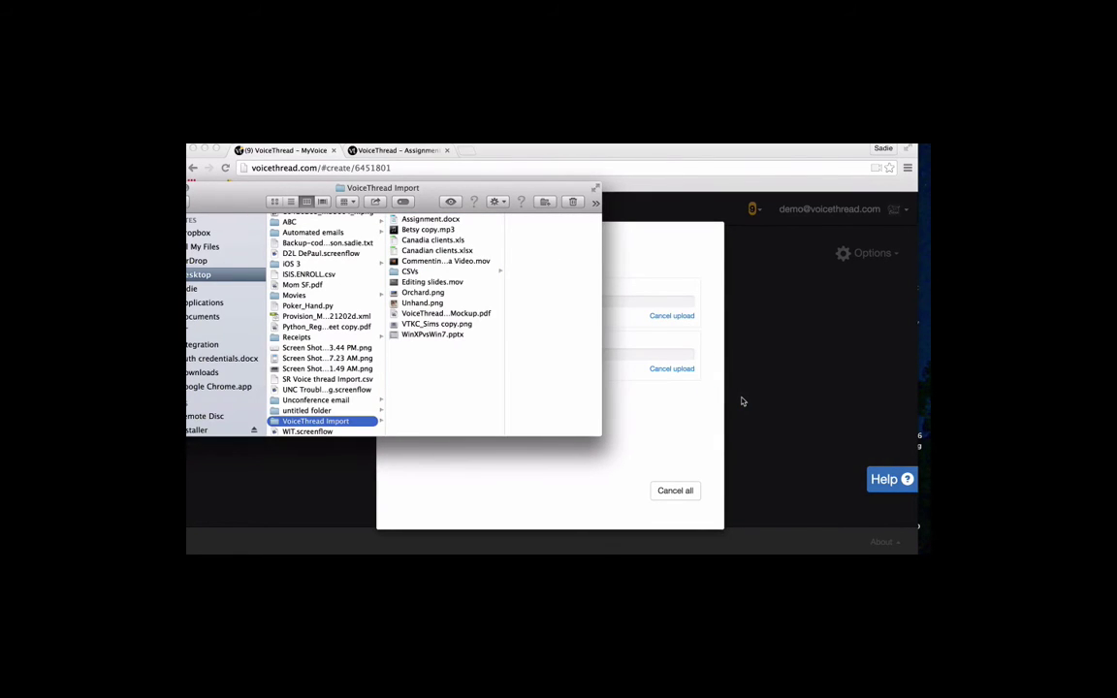
left_click_drag(466, 207, 860, 288)
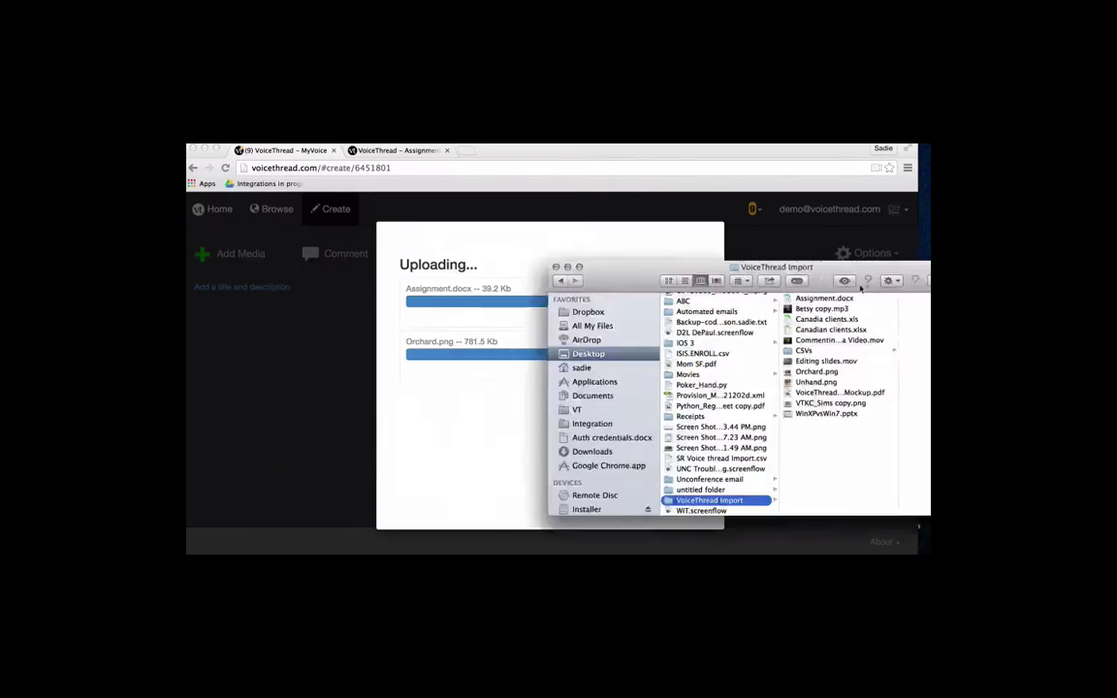
key("super+Tab")
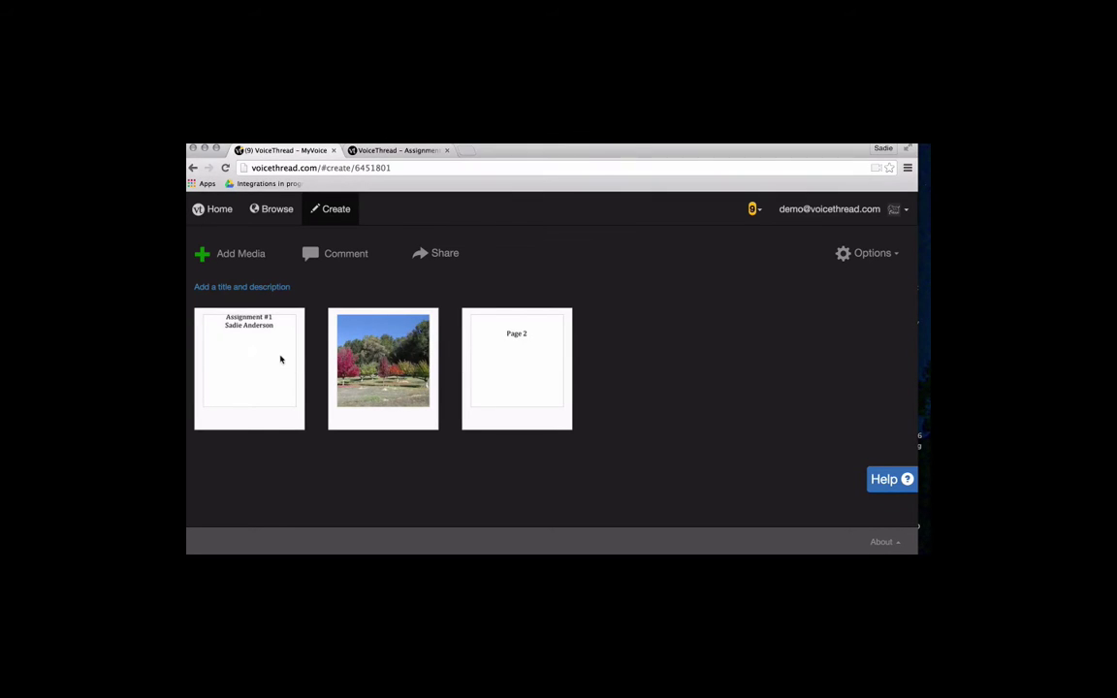
Arrange the slides with the orchard photo first, followed by the Assignment #1 page and Page 2
left_click_drag(380, 372, 258, 373)
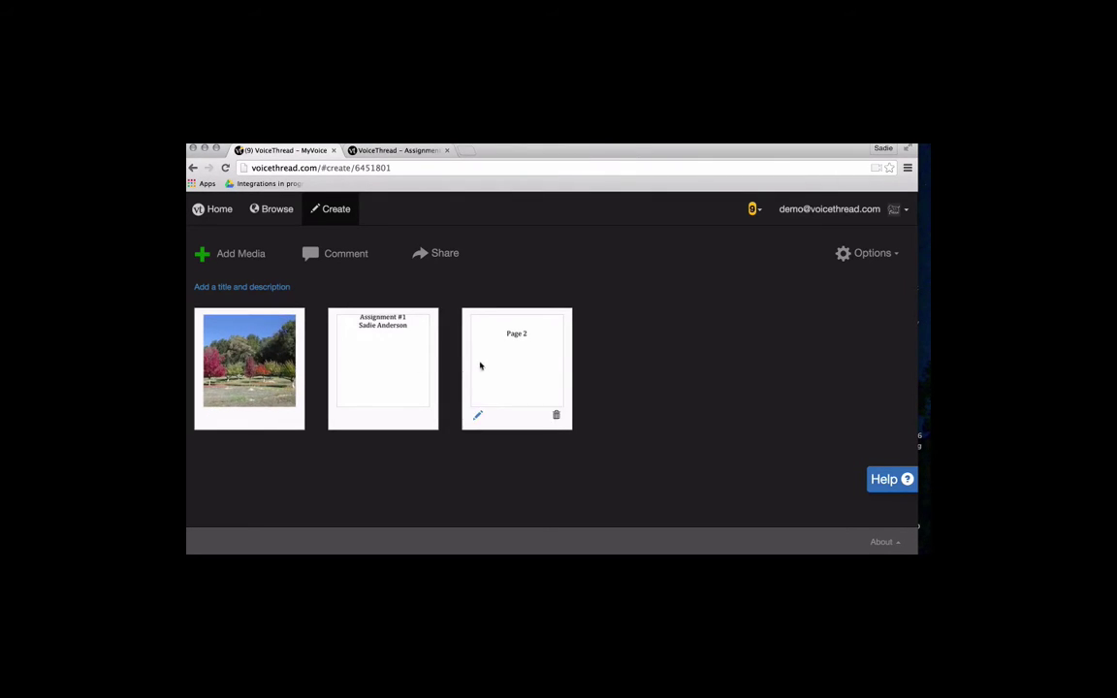
left_click_drag(480, 365, 349, 371)
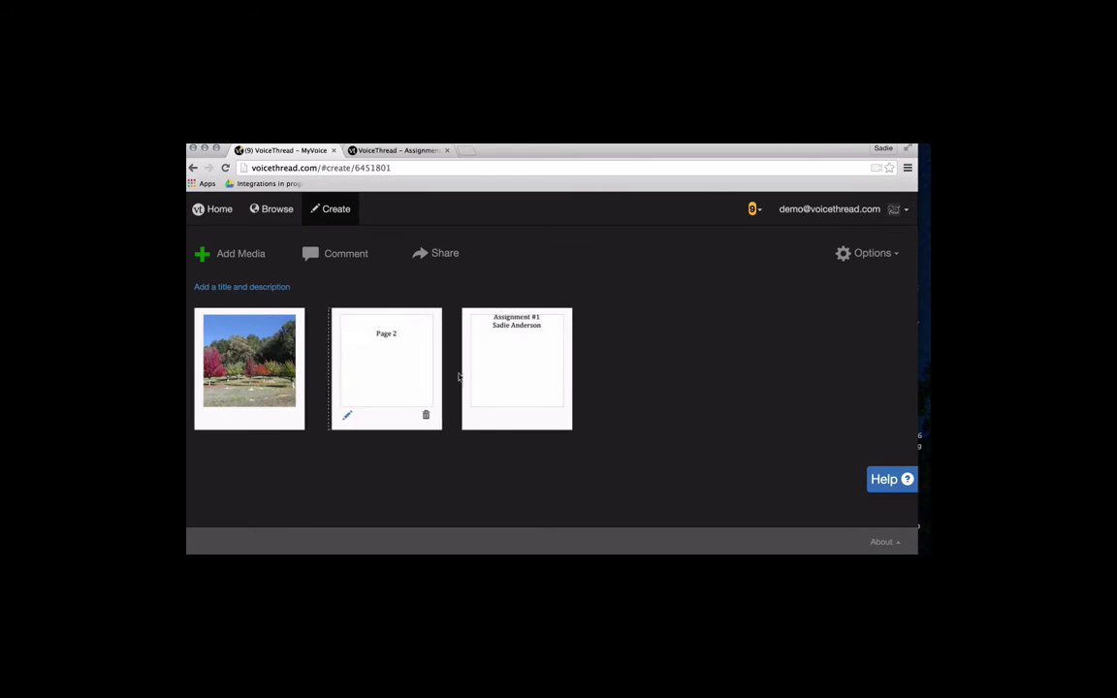
left_click_drag(459, 377, 365, 368)
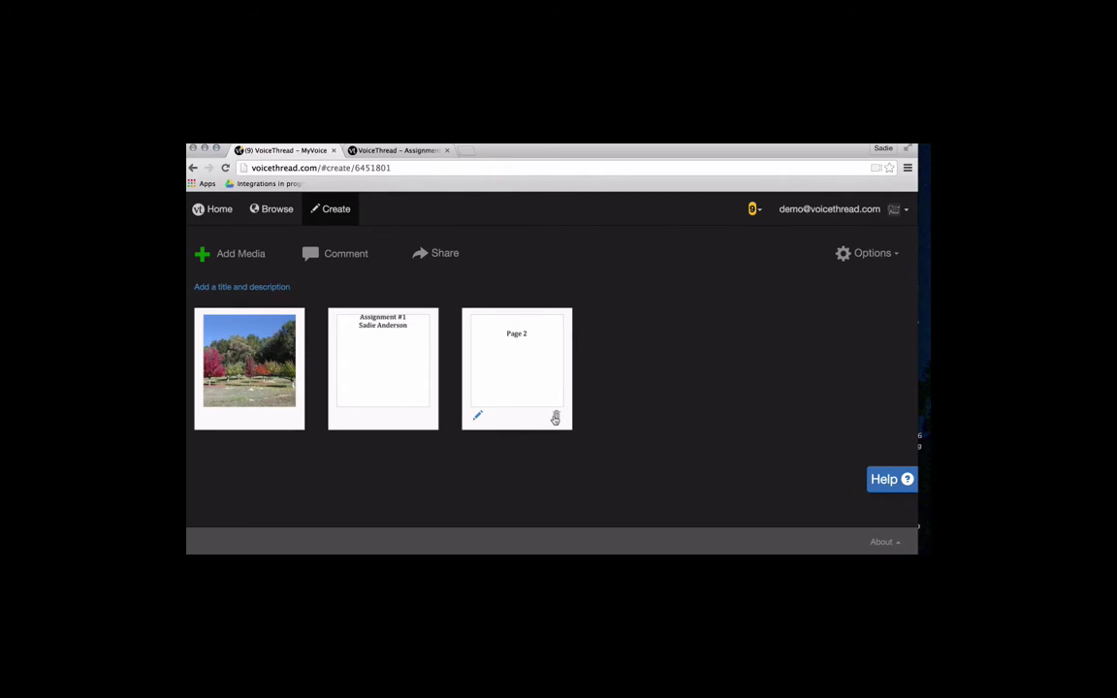
Delete the Page 2 slide from the VoiceThread
left_click(555, 418)
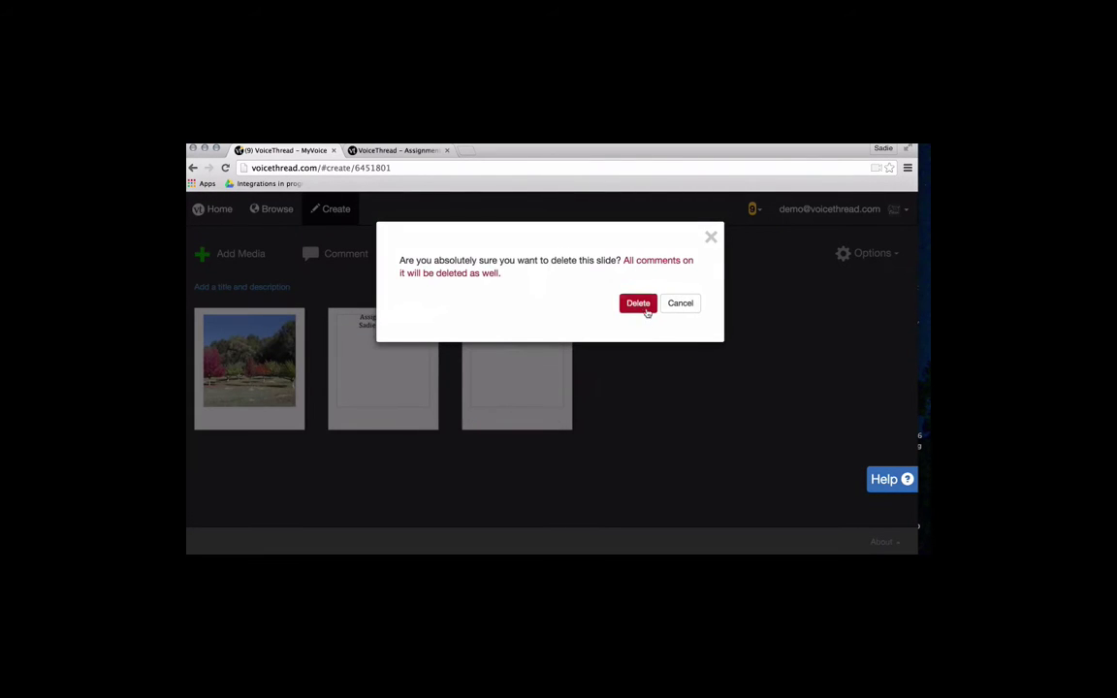
left_click(639, 304)
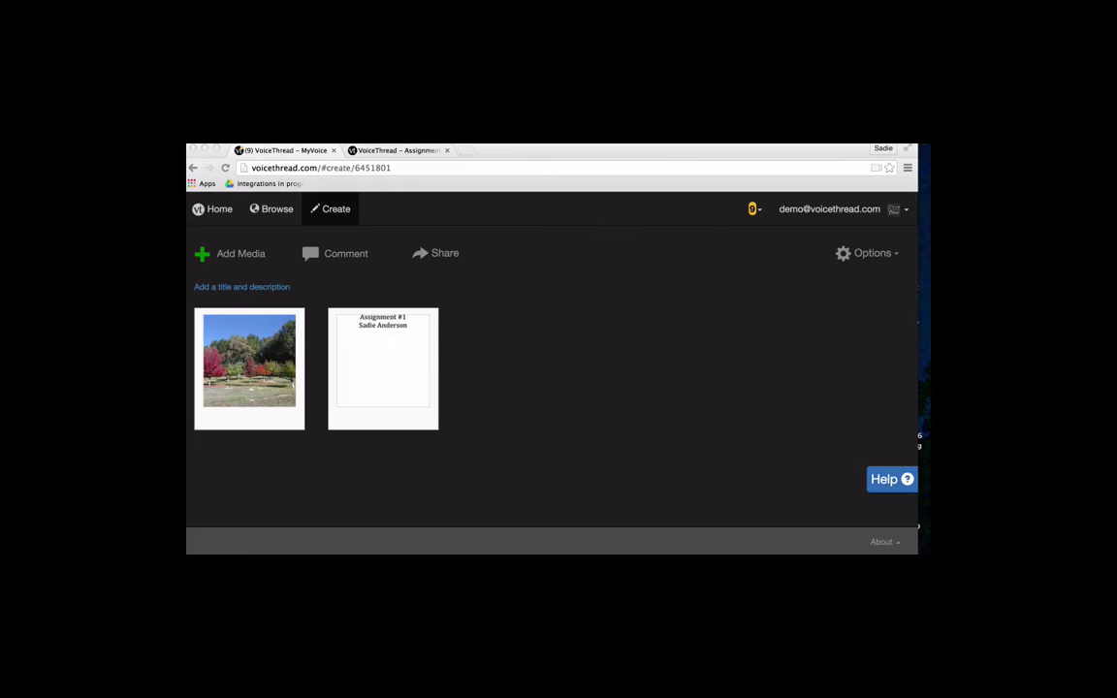
left_click(586, 382)
left_click(630, 370)
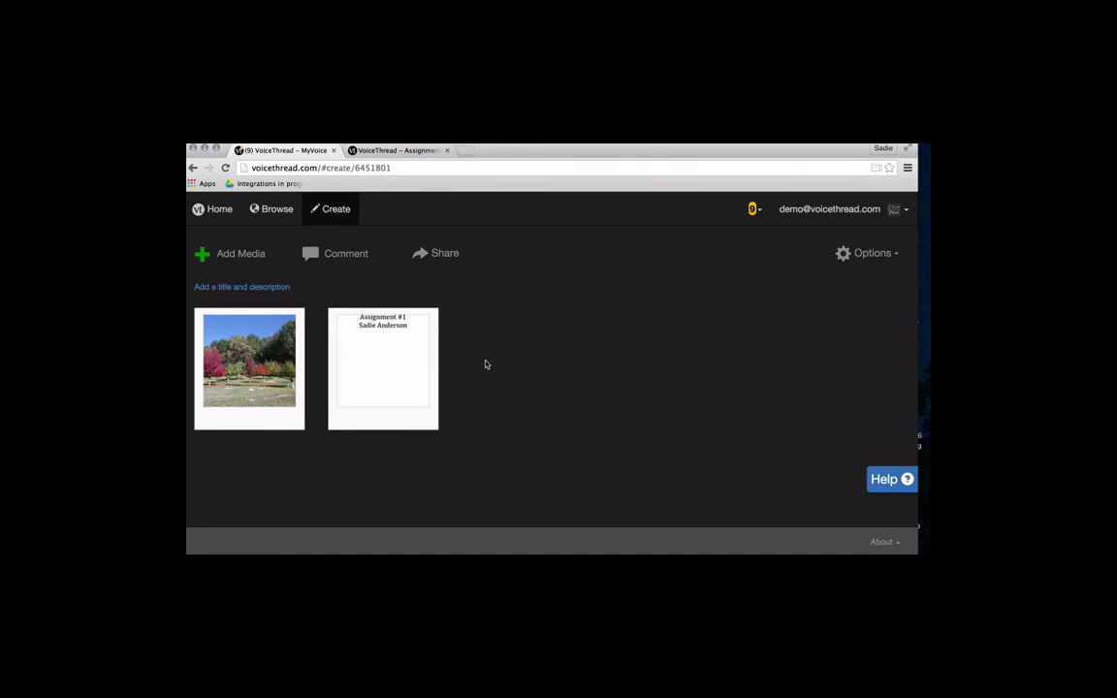
Title the VoiceThread "Assignment #1" and save its details
left_click(242, 288)
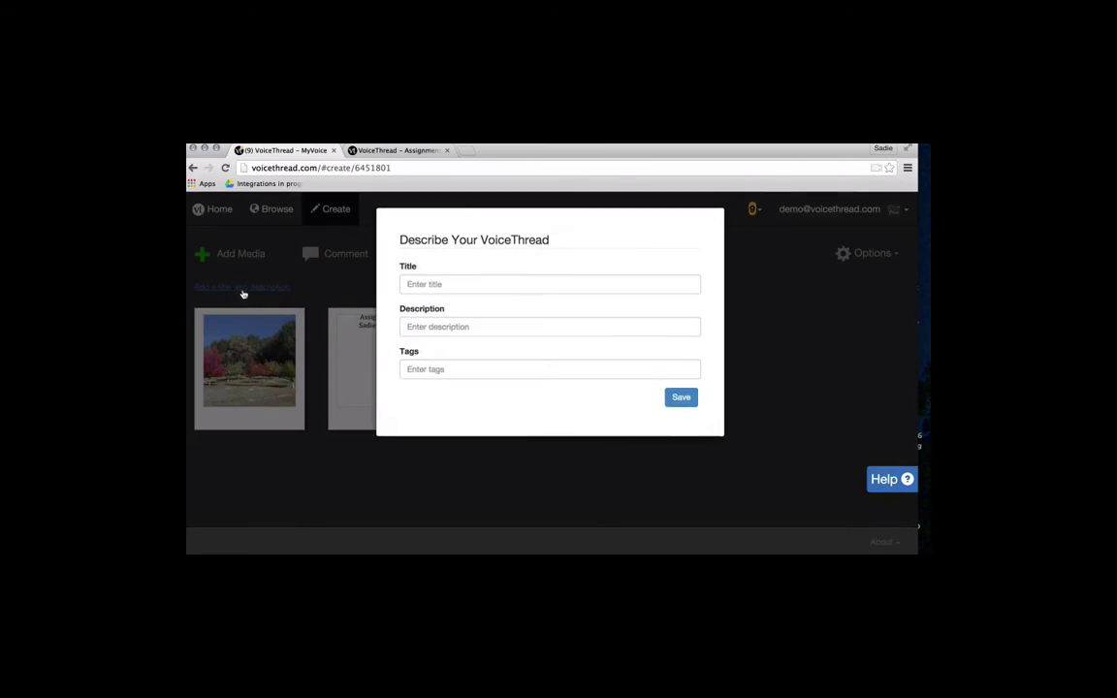
type("A")
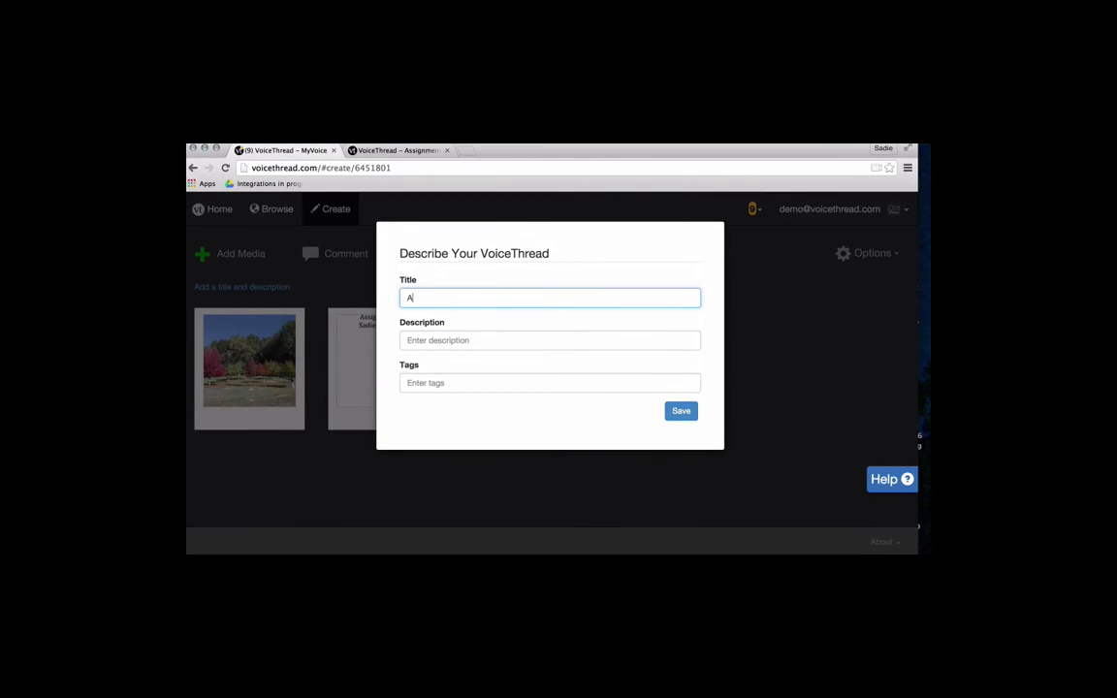
type("ssignment #1")
left_click(679, 412)
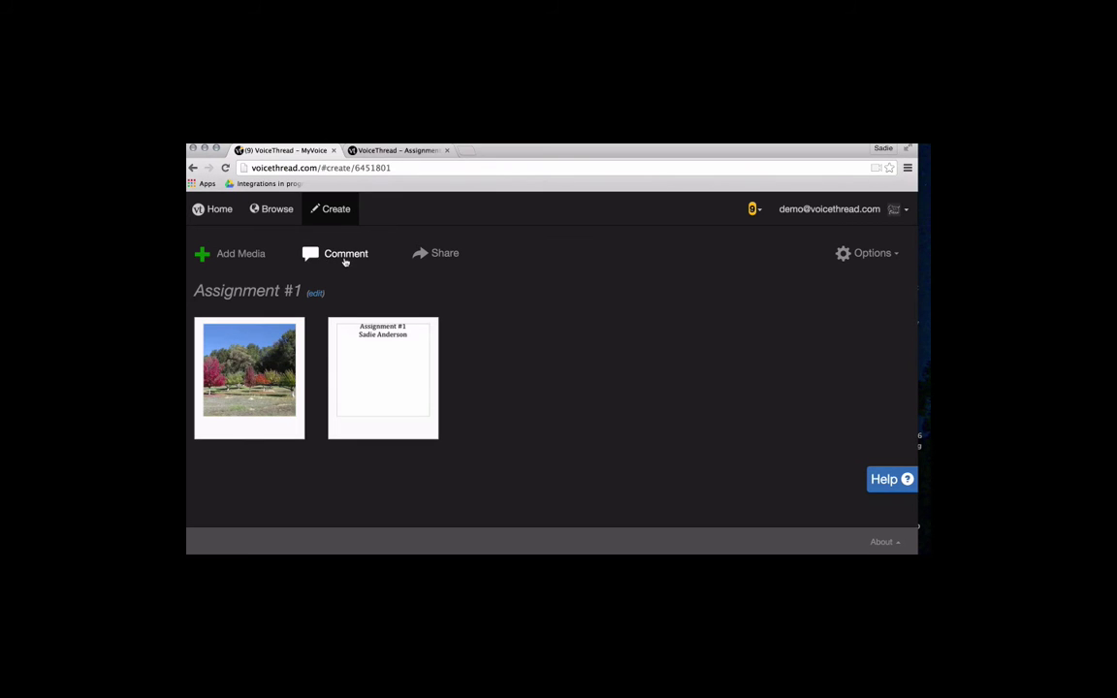
Open the VoiceThread for commenting, examine the available comment types and both slides, and return to the editing page
left_click(344, 258)
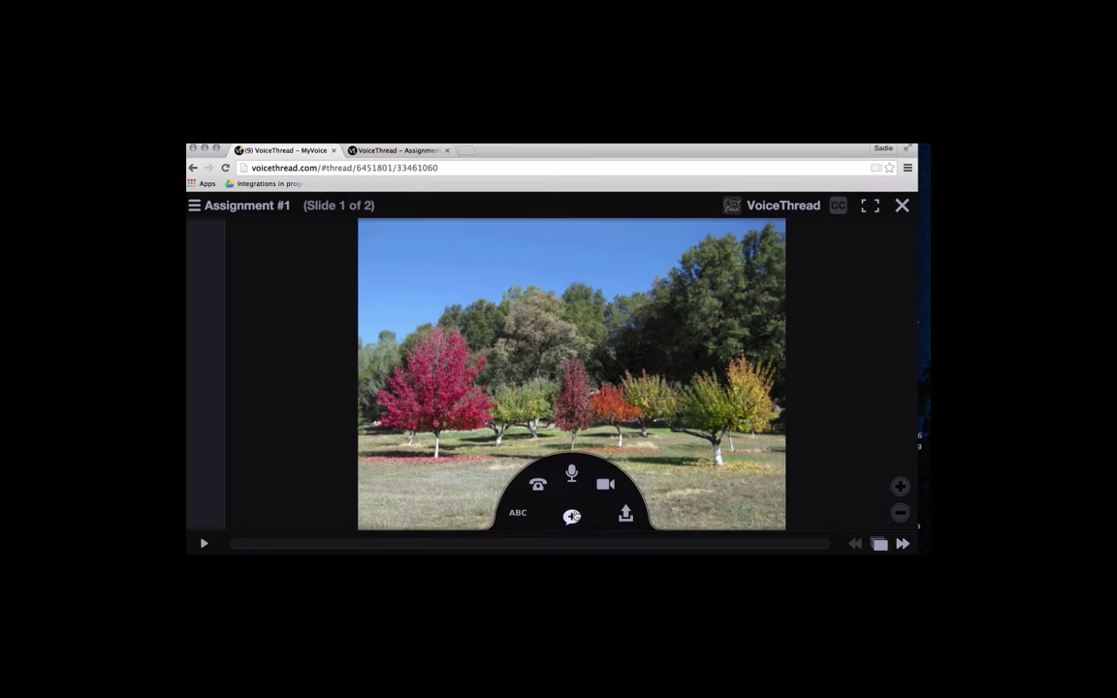
left_click(571, 516)
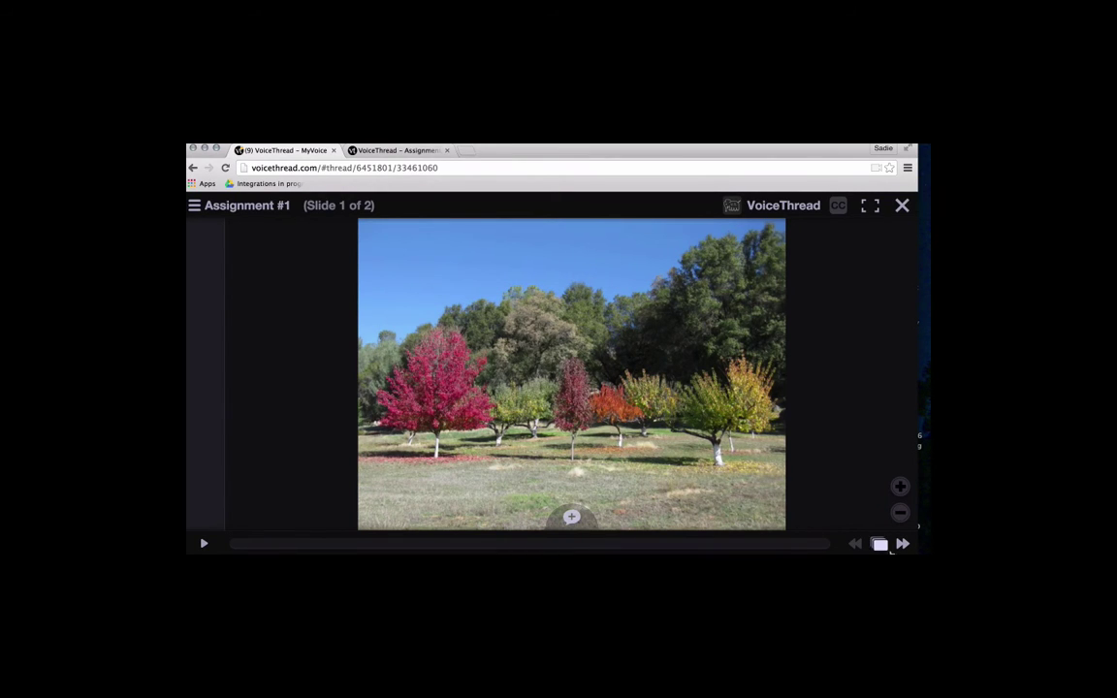
left_click(902, 544)
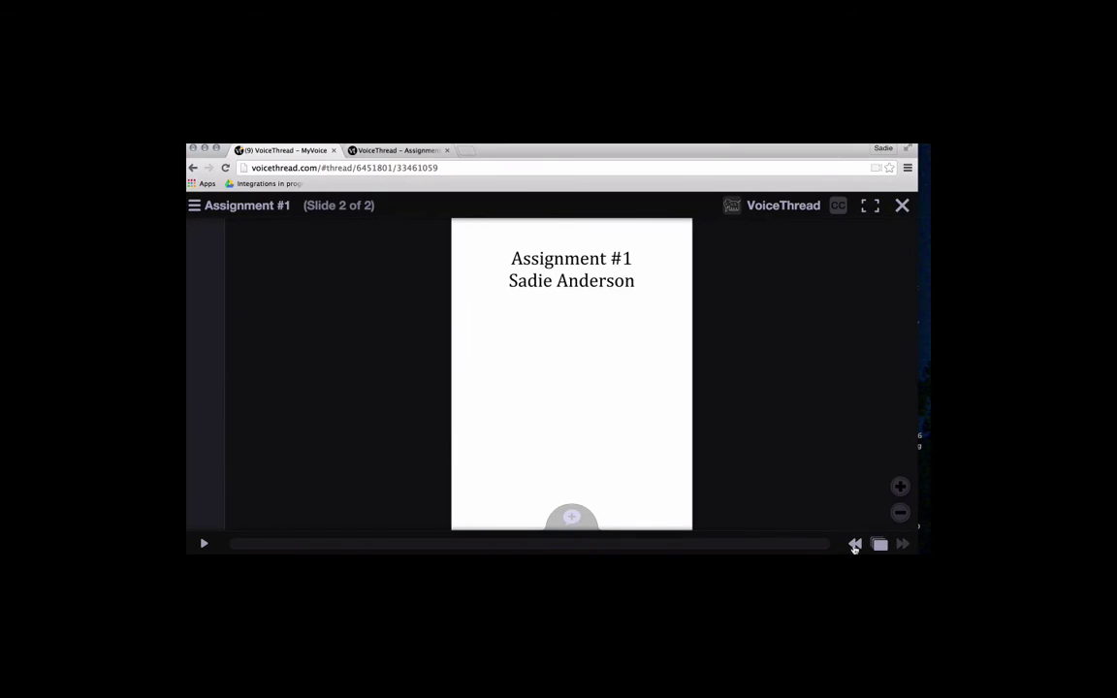
left_click(854, 544)
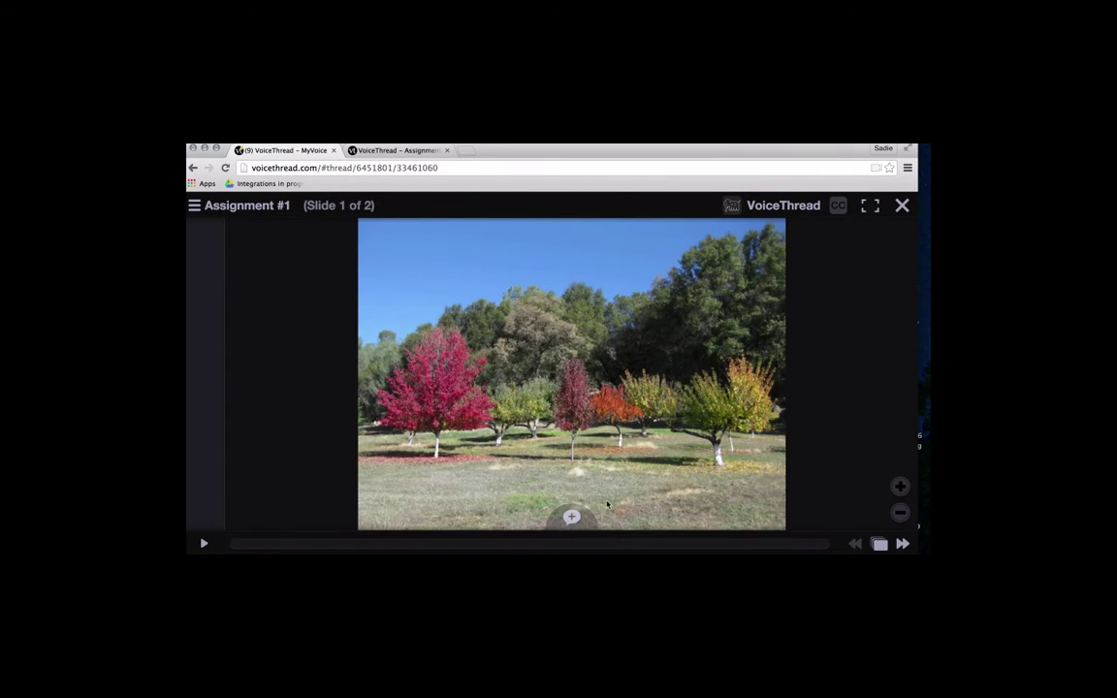
left_click(572, 517)
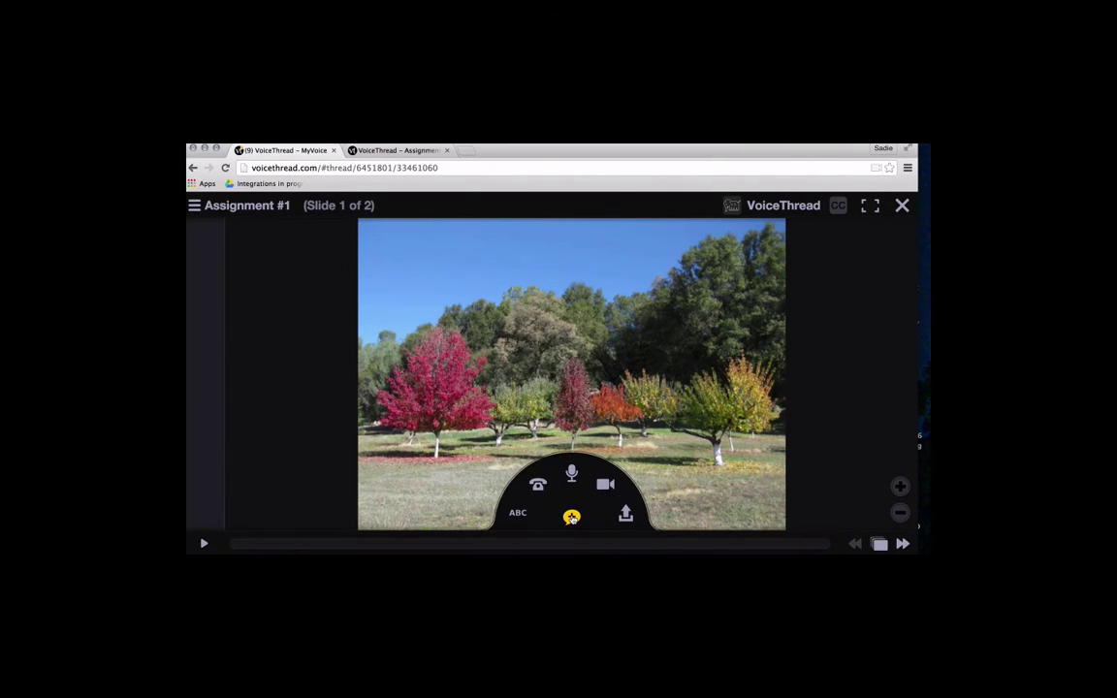
left_click(572, 517)
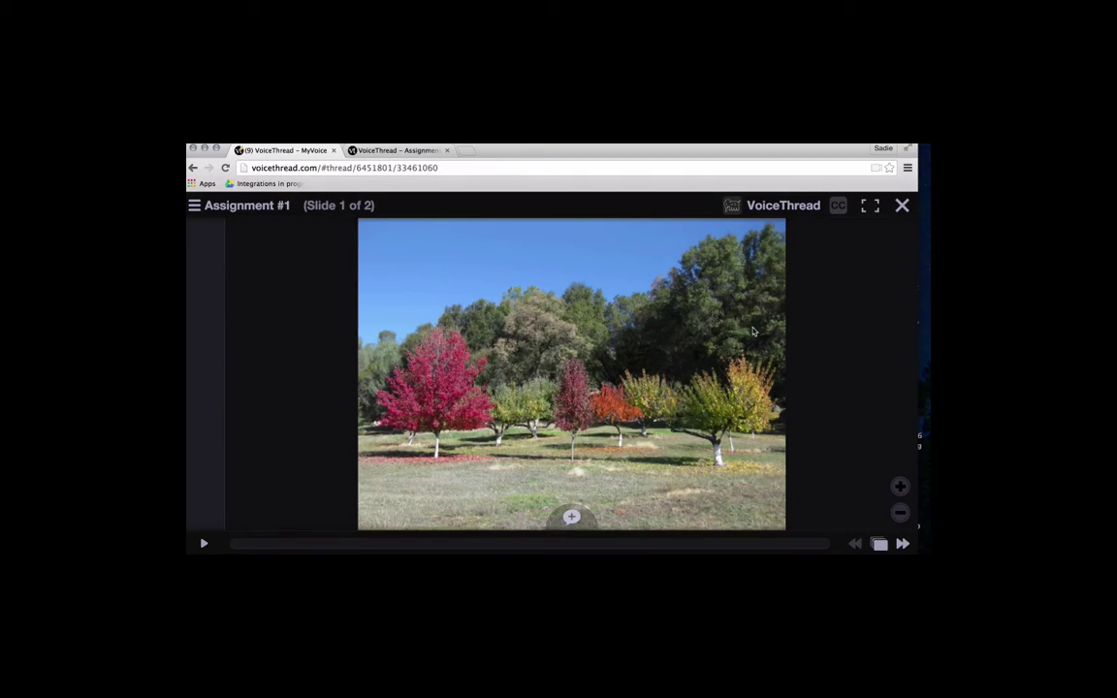
left_click(902, 208)
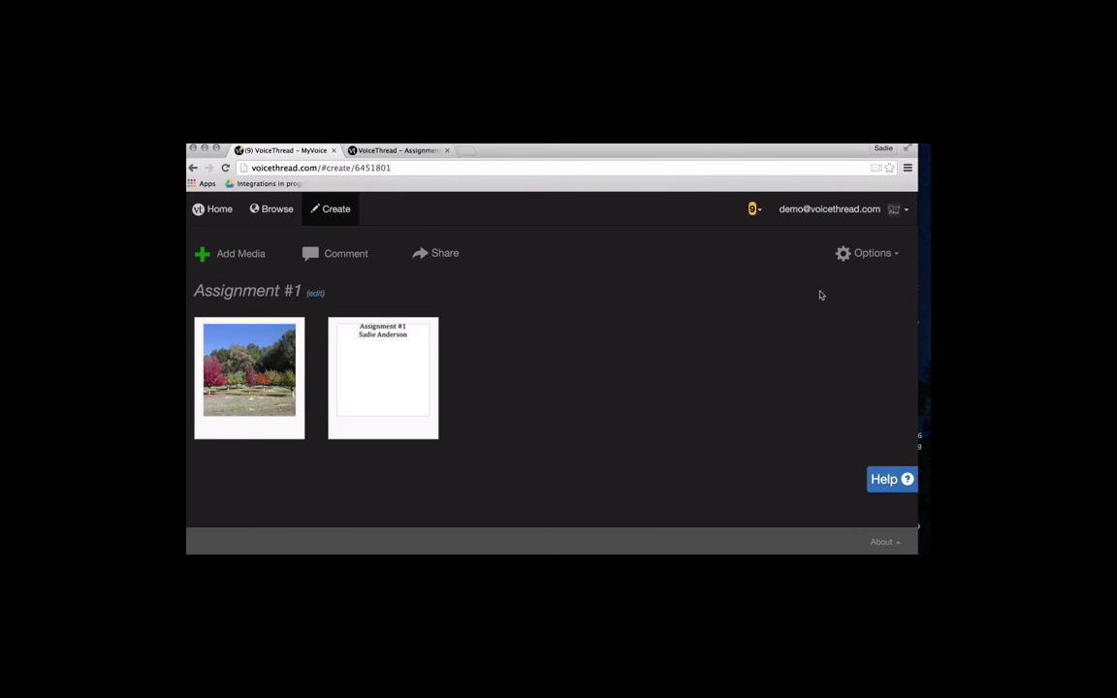
Enable Comment Moderation in the VoiceThread's playback settings and save the update
left_click(876, 255)
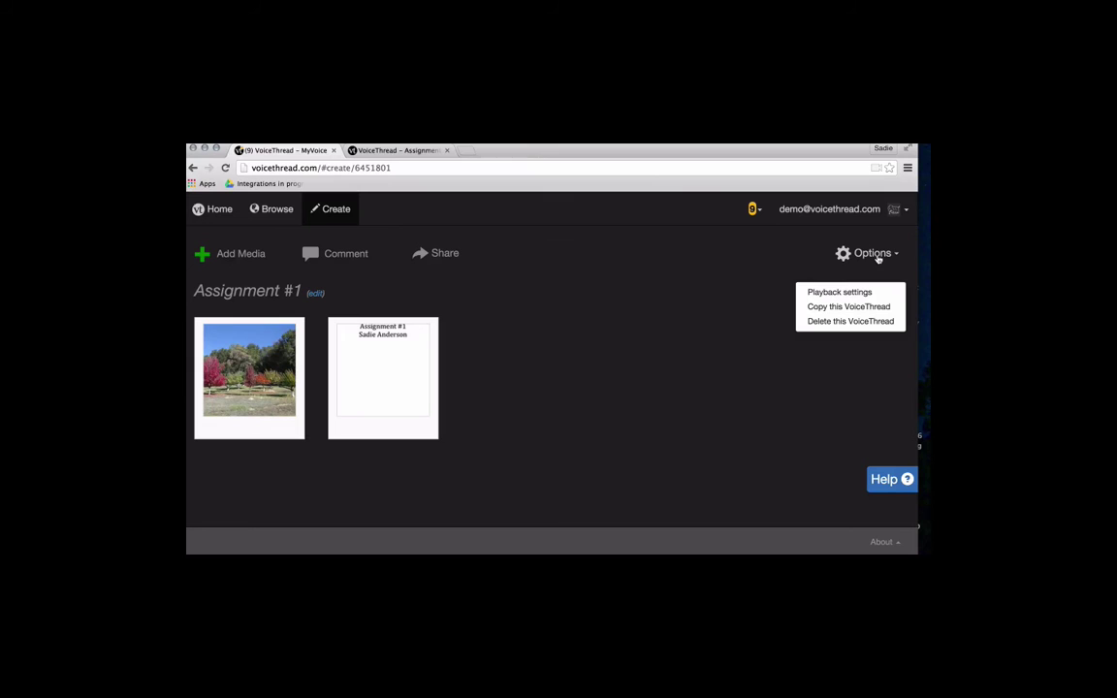
left_click(839, 294)
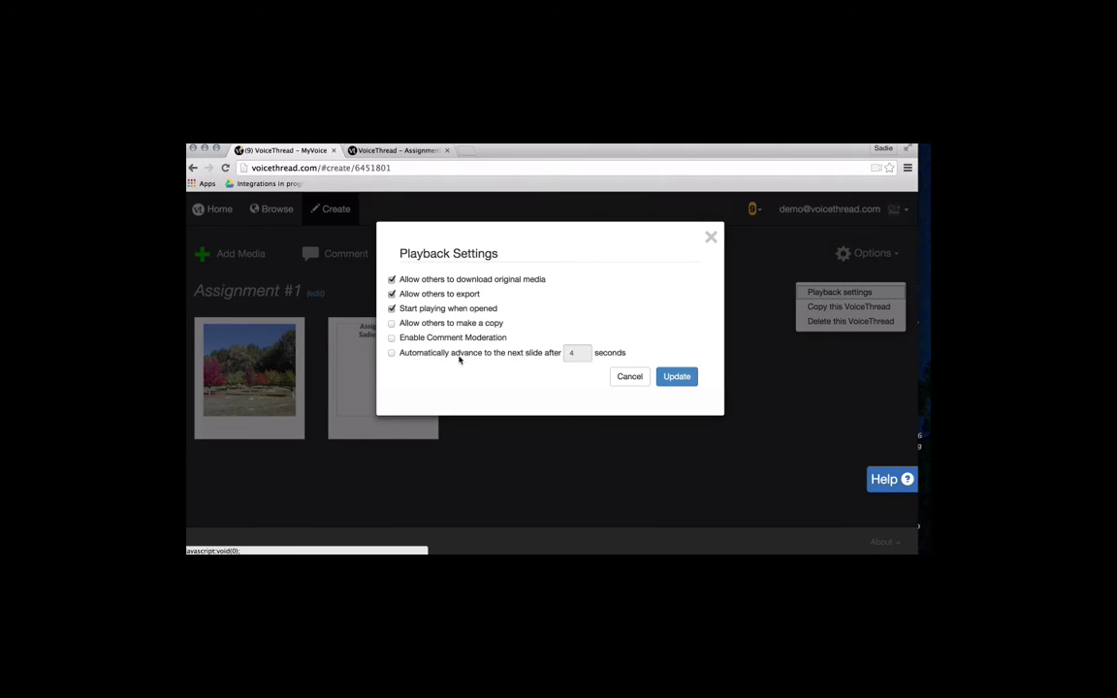
left_click(392, 338)
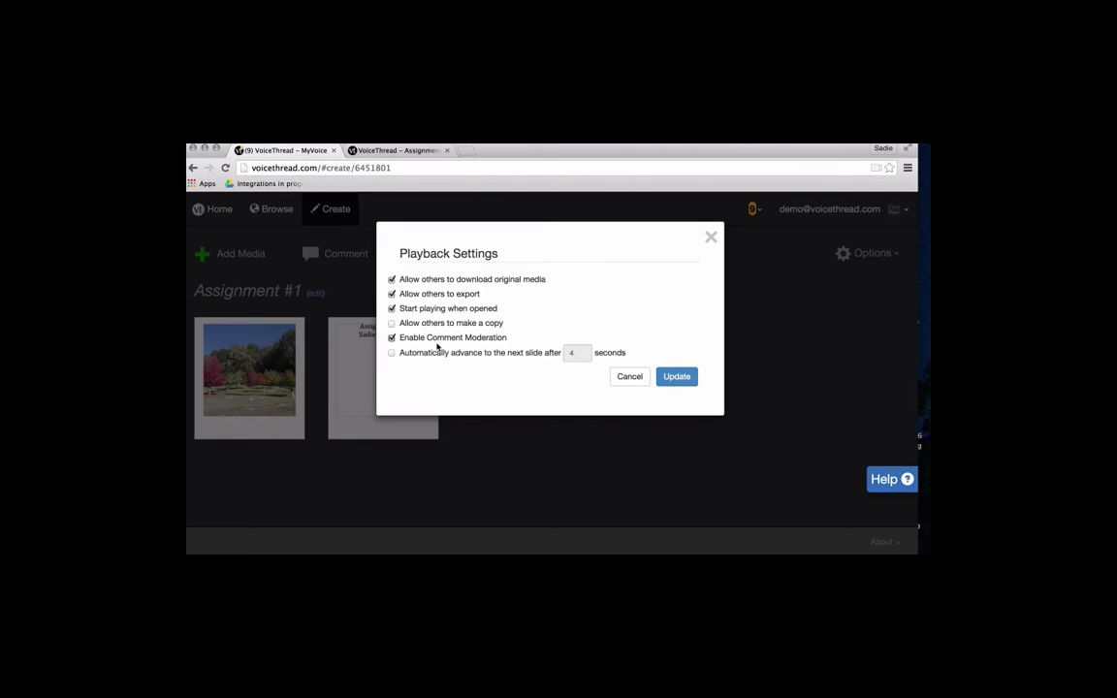
left_click(683, 379)
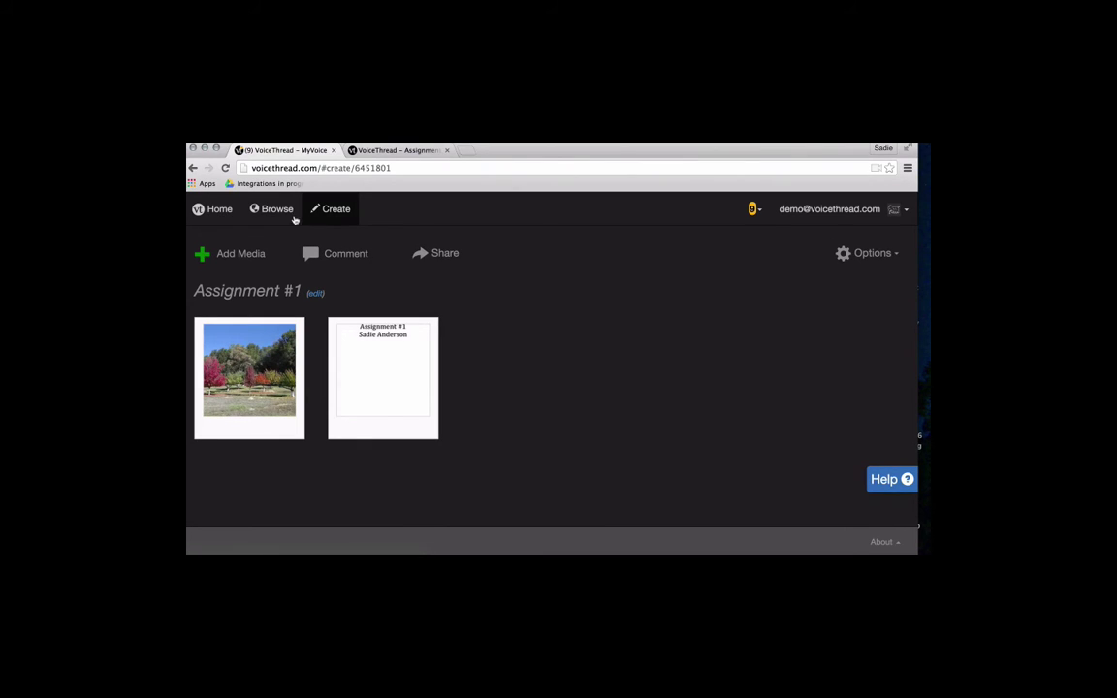
Share the Assignment #1 VoiceThread from the home page with the Ancient literature group, granting View & Comment permission
left_click(202, 211)
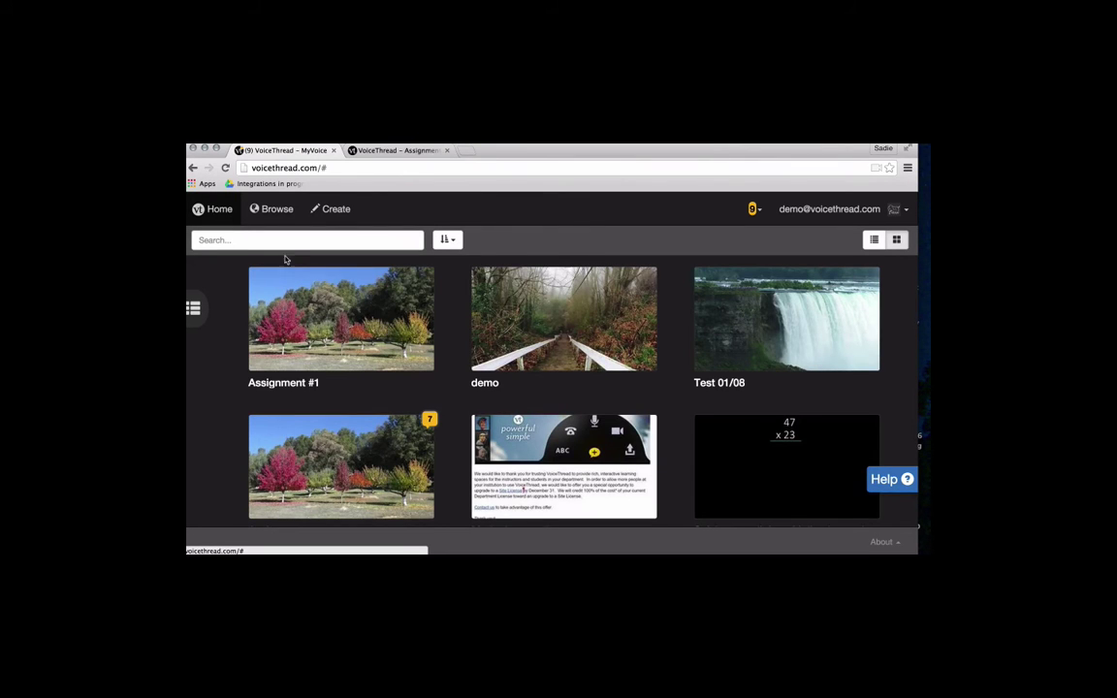
mouse_move(289, 281)
left_click(195, 308)
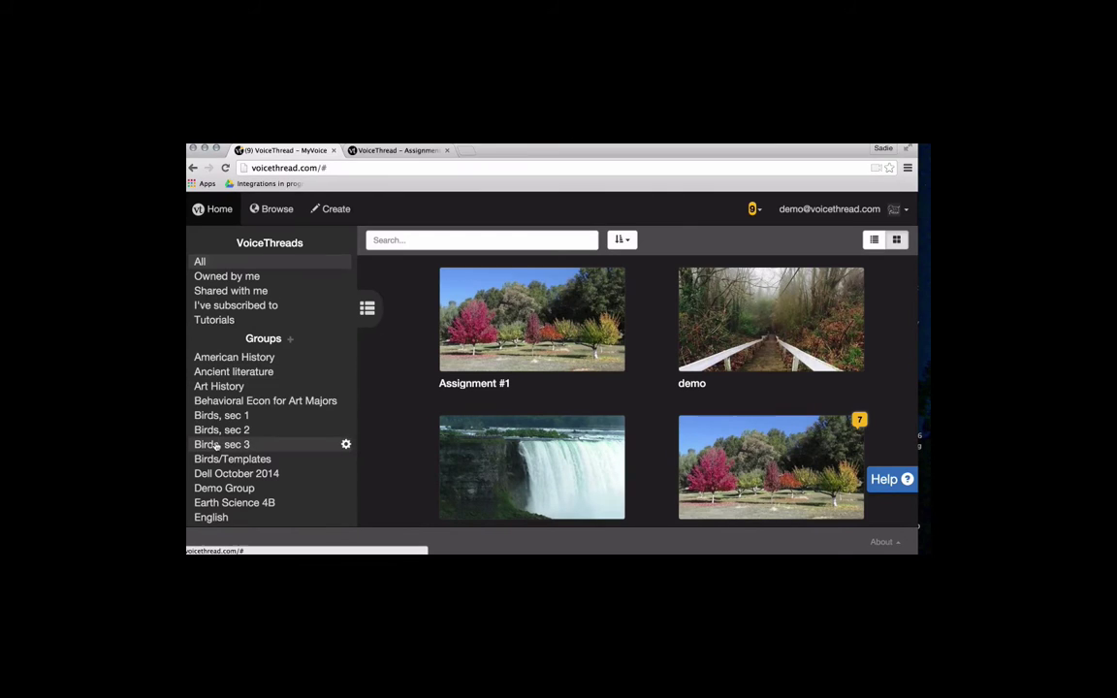
mouse_move(531, 301)
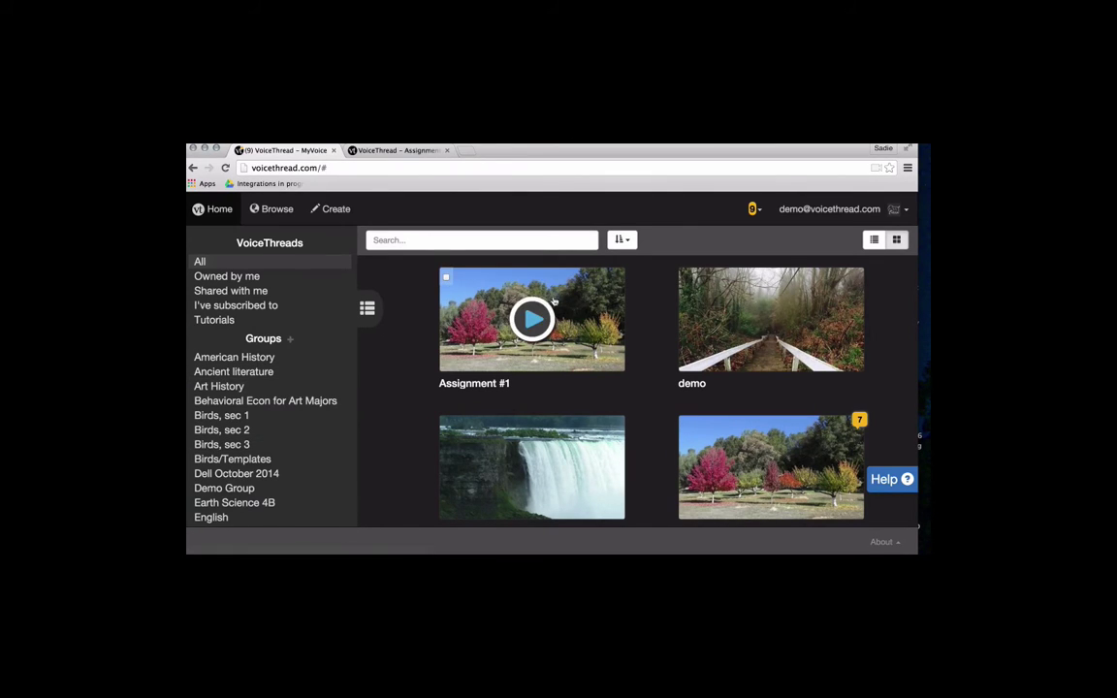
left_click_drag(545, 303, 277, 383)
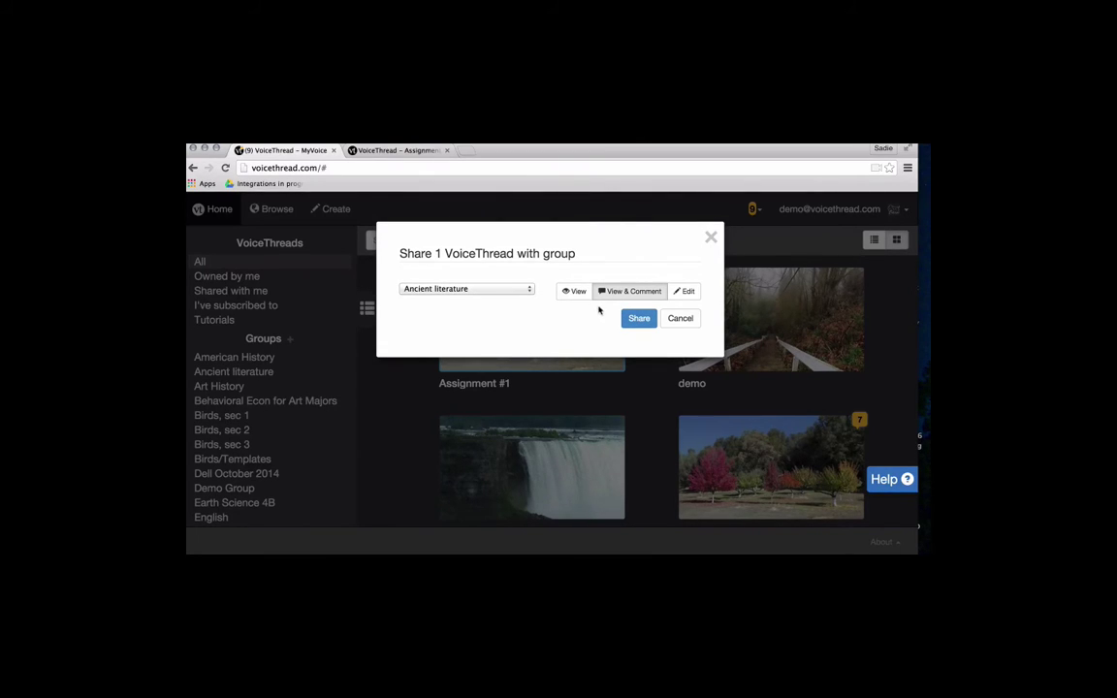
left_click(570, 291)
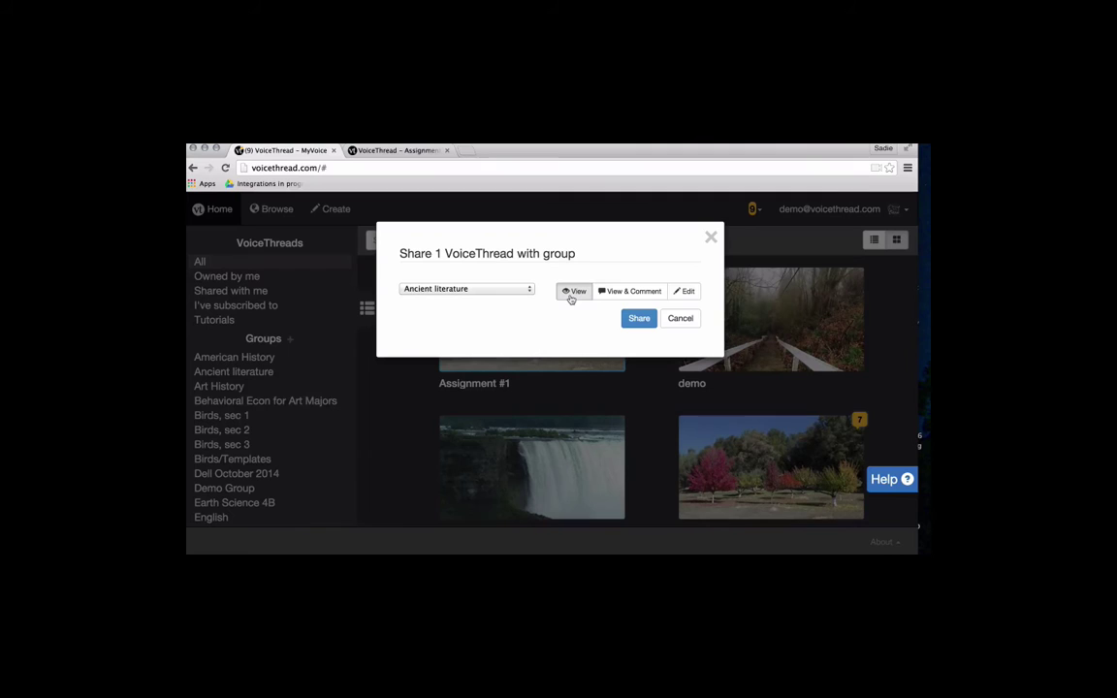
left_click(689, 293)
left_click(626, 301)
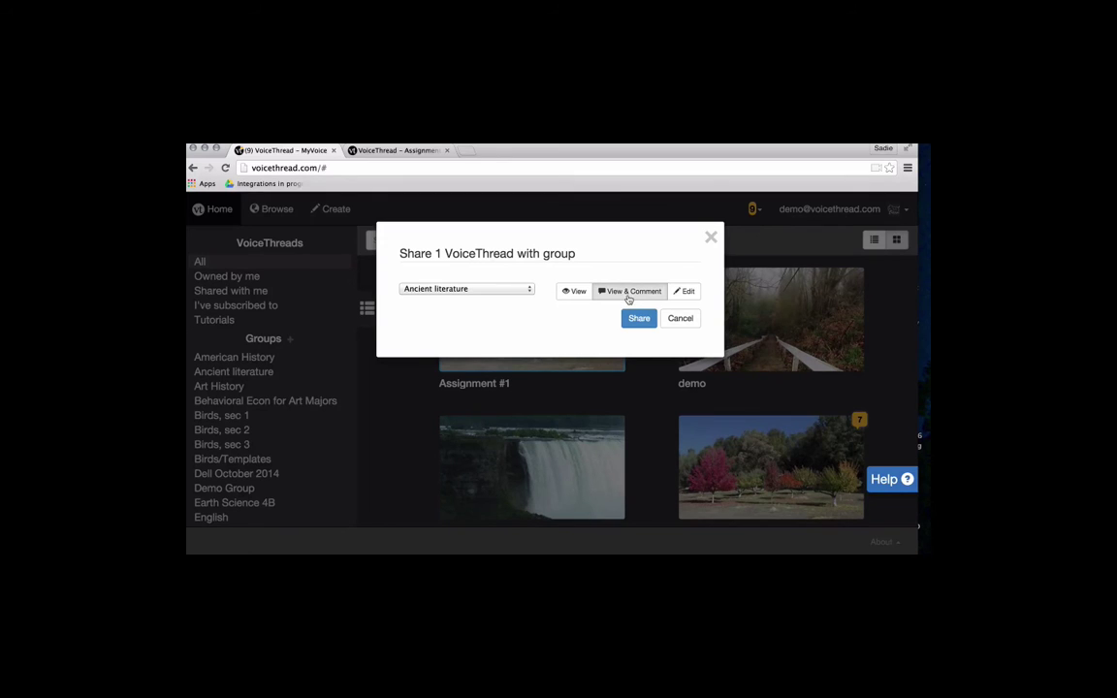
left_click(636, 319)
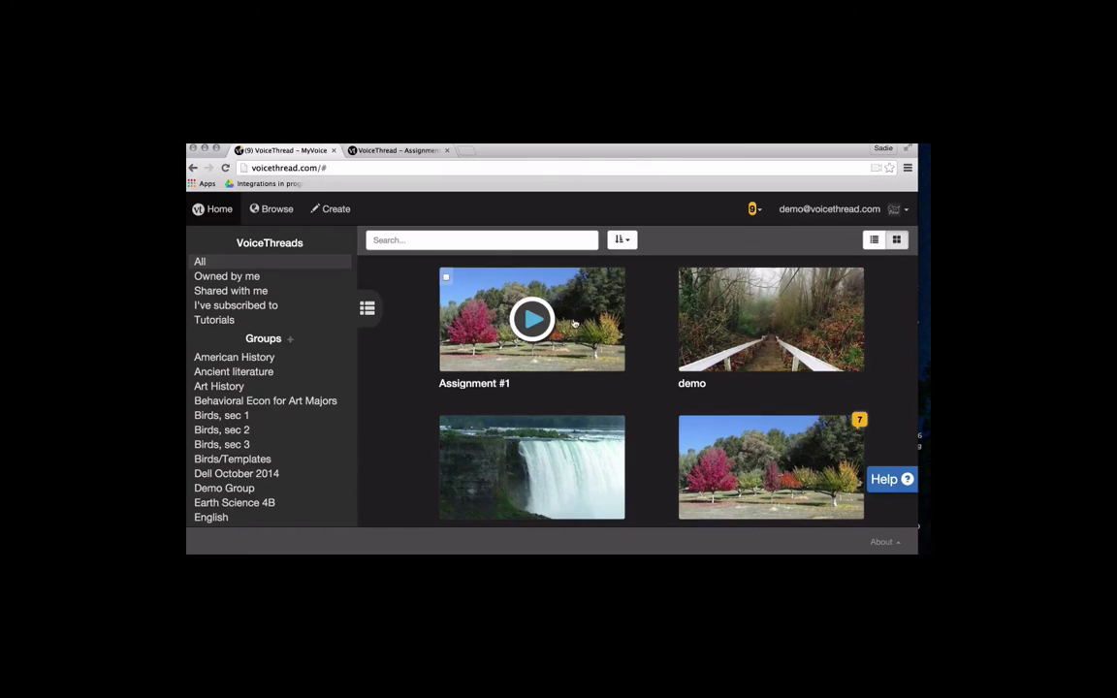
left_click_drag(589, 322, 291, 373)
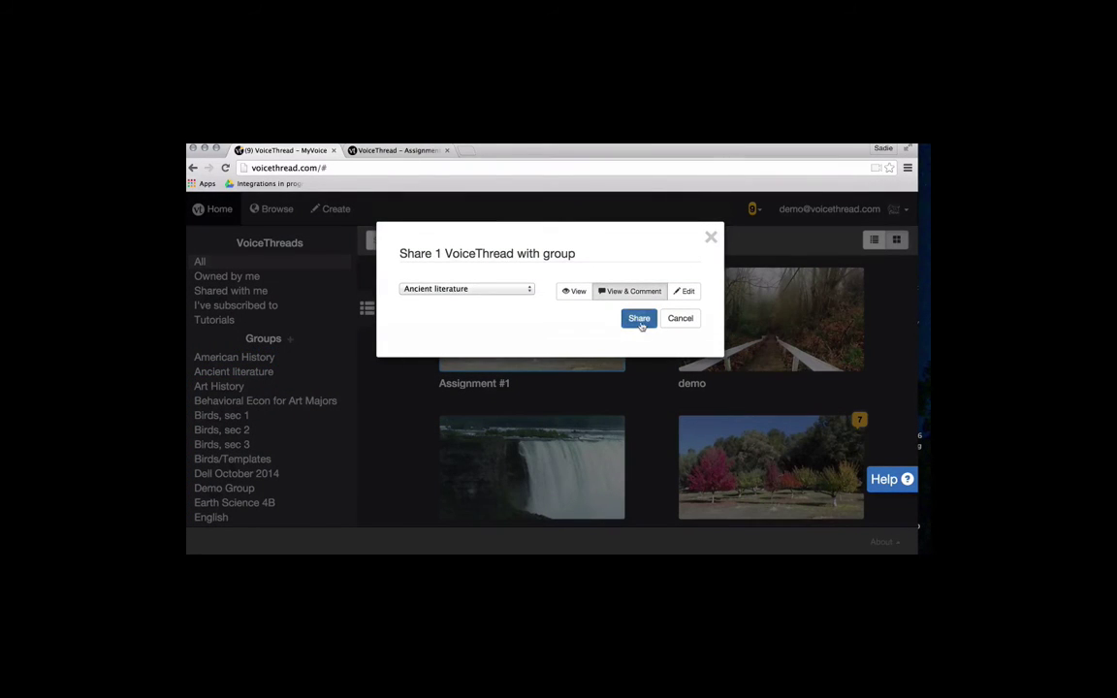
left_click(639, 319)
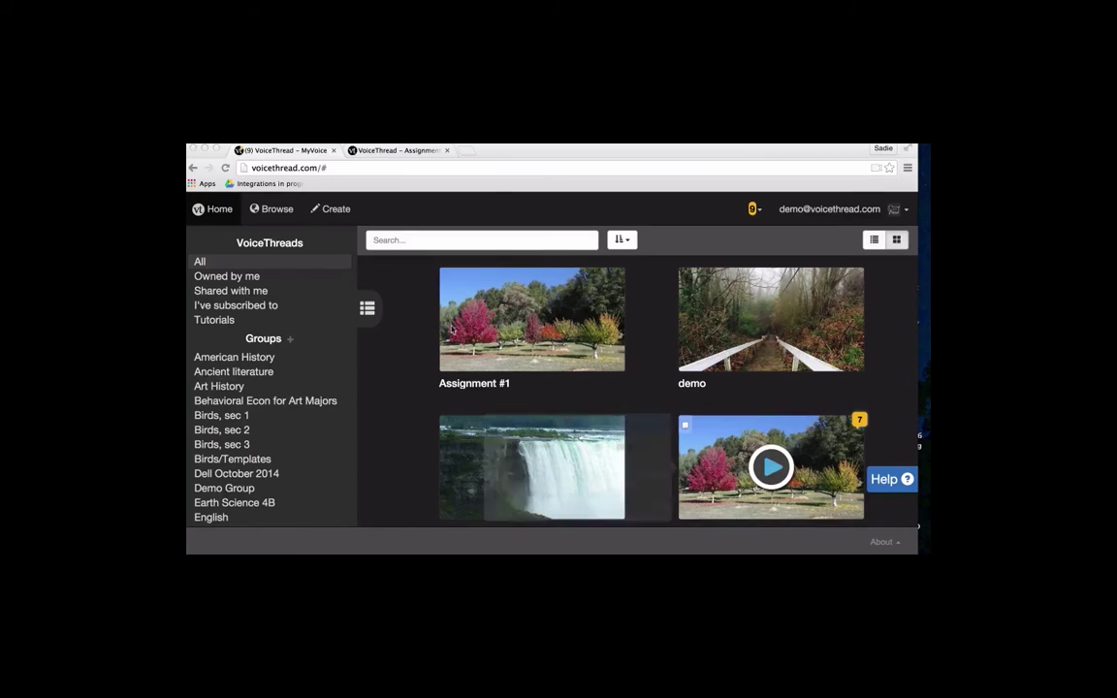
Open Assignment #1, record an audio comment on slide 1, save it and close the VoiceThread
mouse_move(526, 330)
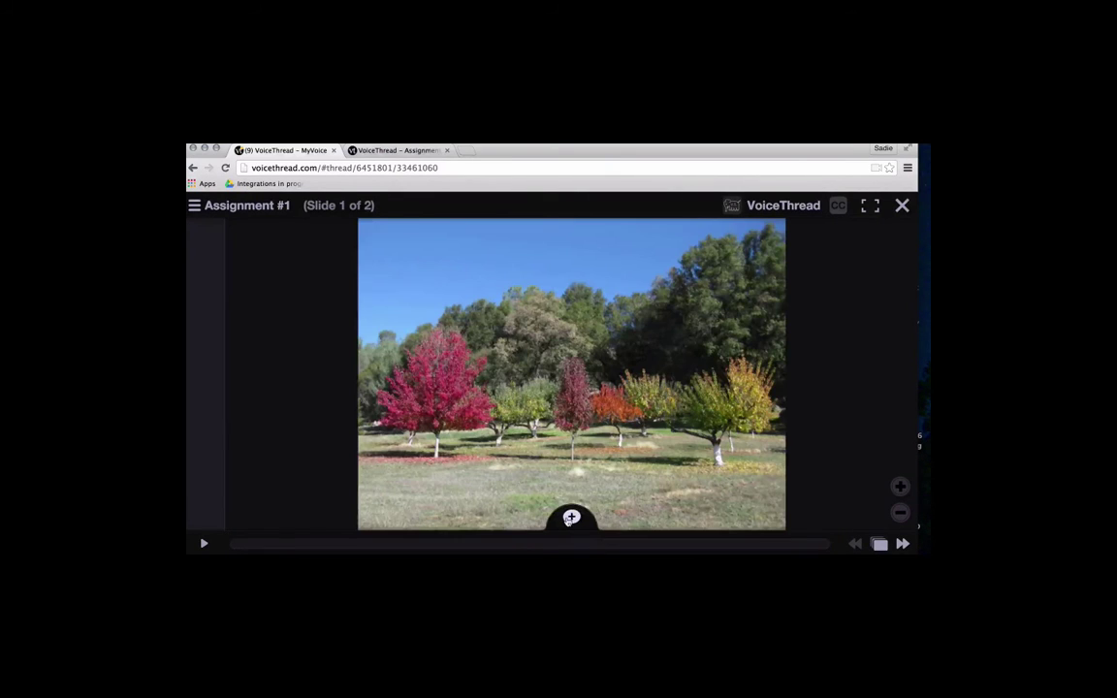
left_click(572, 517)
left_click(572, 475)
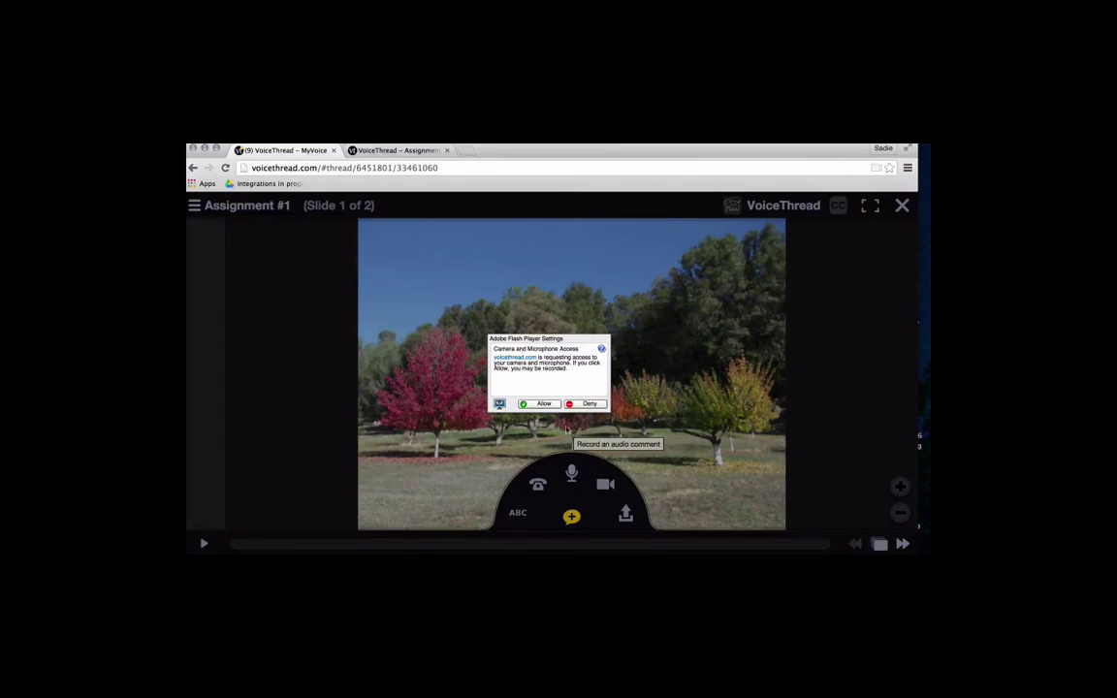
left_click(524, 405)
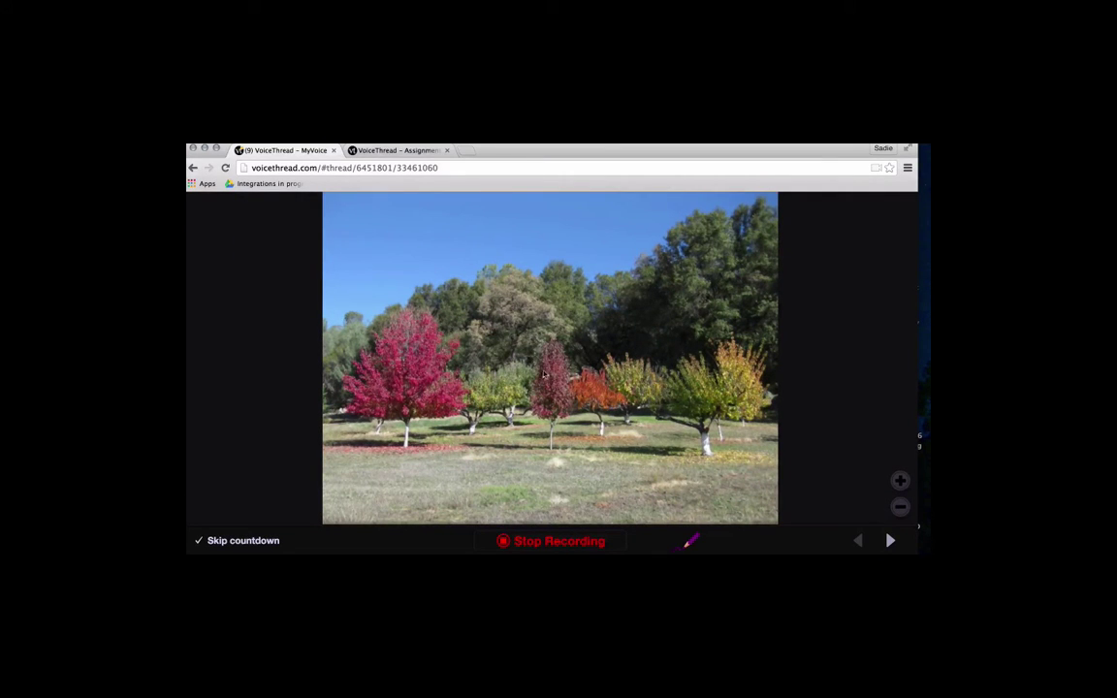
left_click(549, 539)
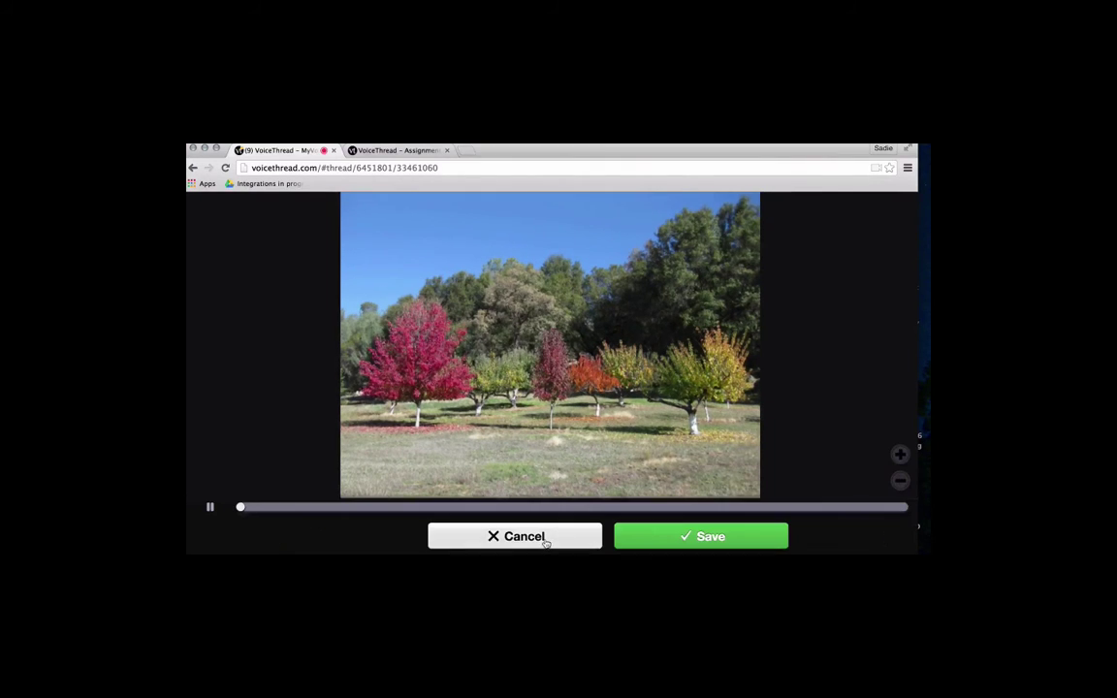
left_click(692, 537)
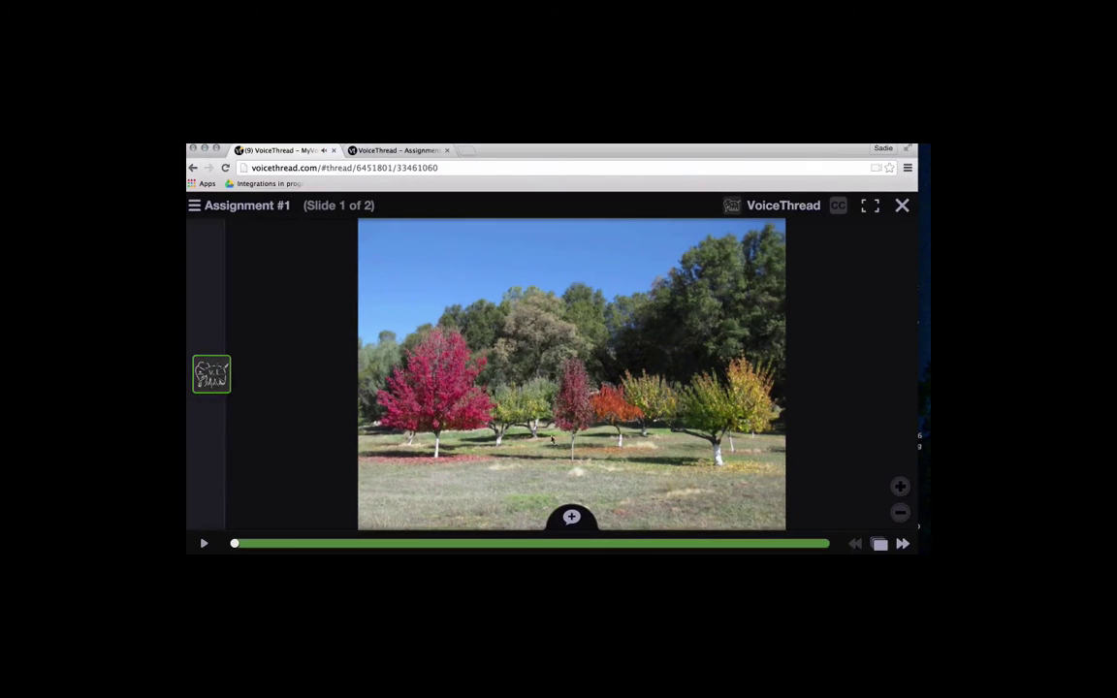
mouse_move(214, 374)
left_click(902, 206)
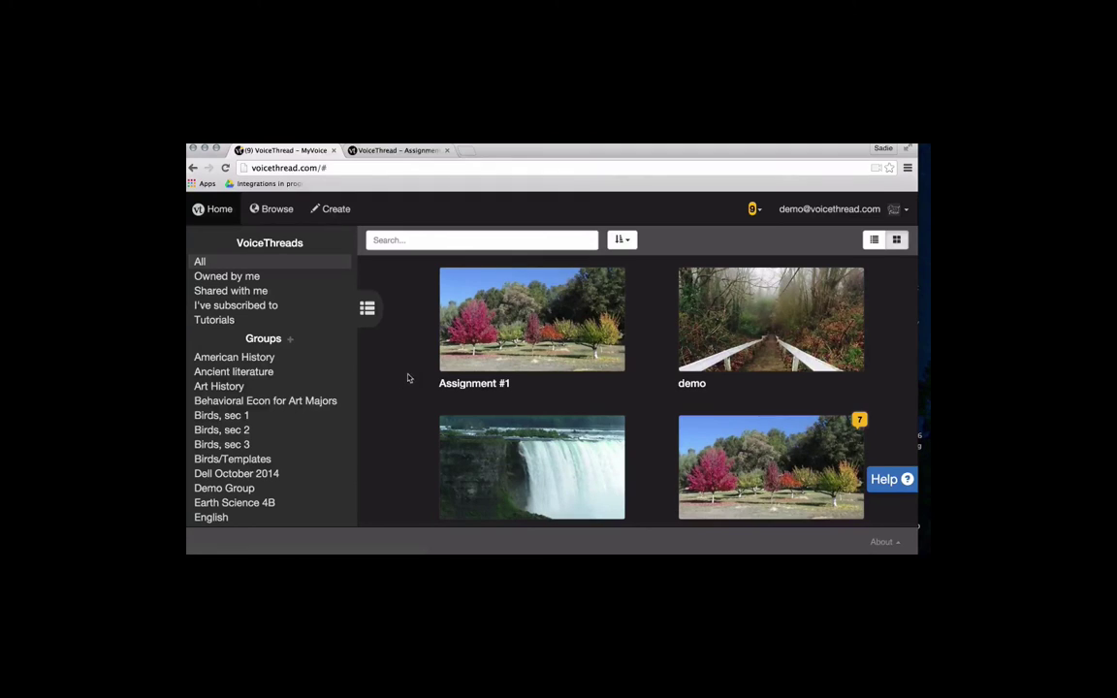
Open the secure sharing settings for Assignment #1 and expand the member list of the Behavioral Econ for Art Majors group
mouse_move(549, 334)
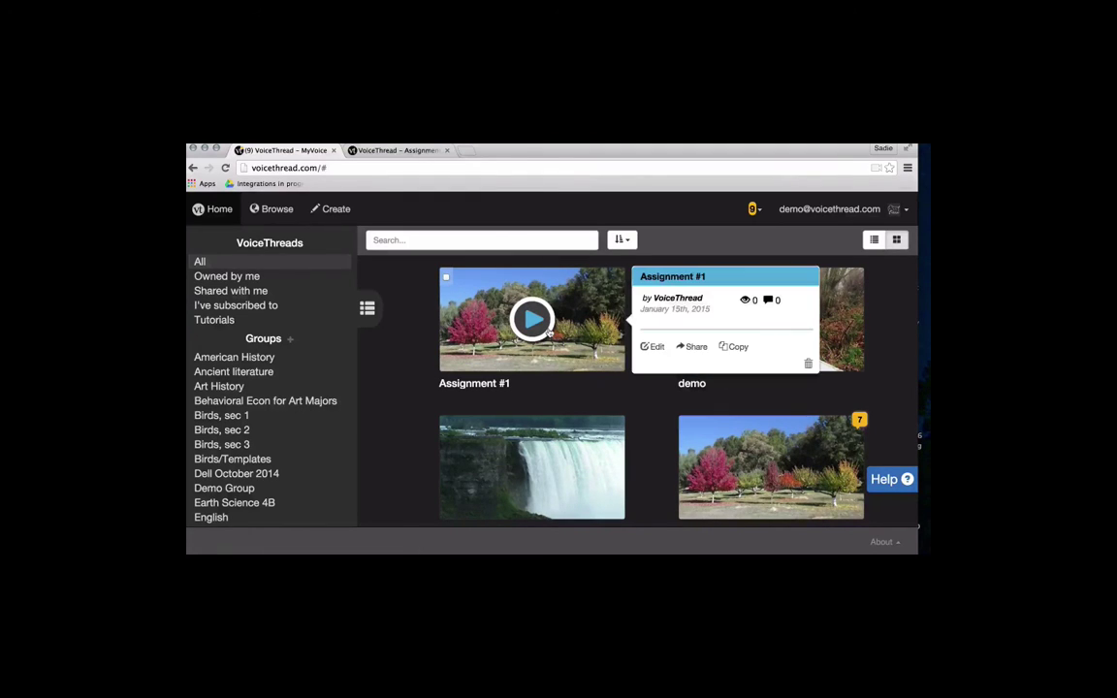
left_click(695, 348)
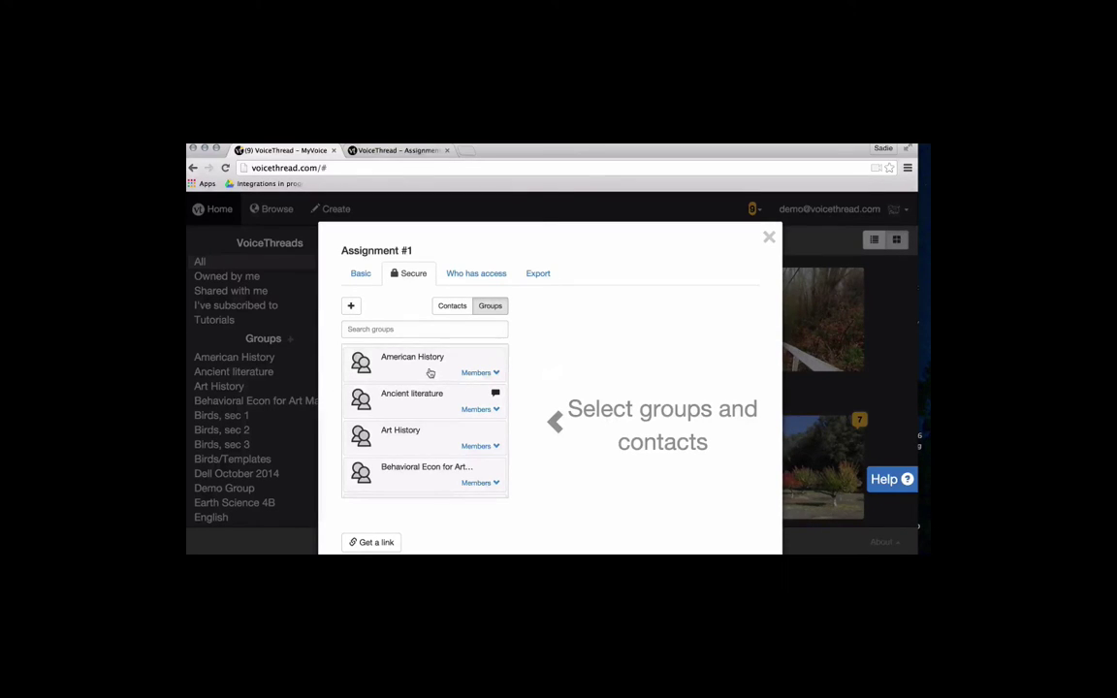
scroll(431, 380, "down", 3)
scroll(431, 391, "down", 1)
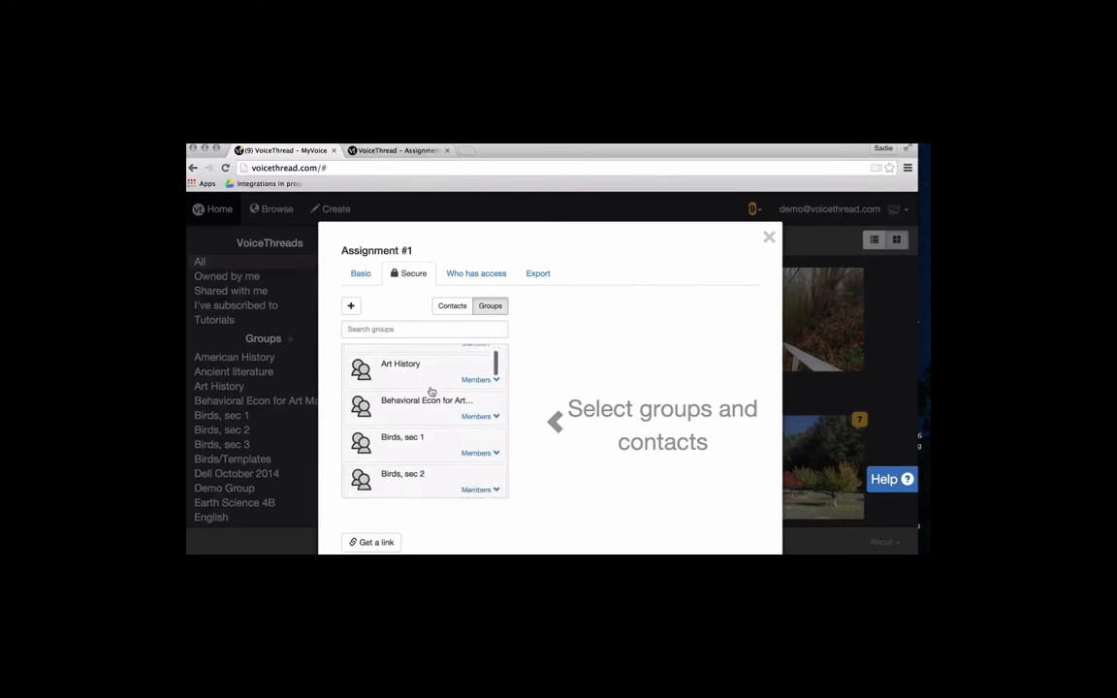
left_click(474, 413)
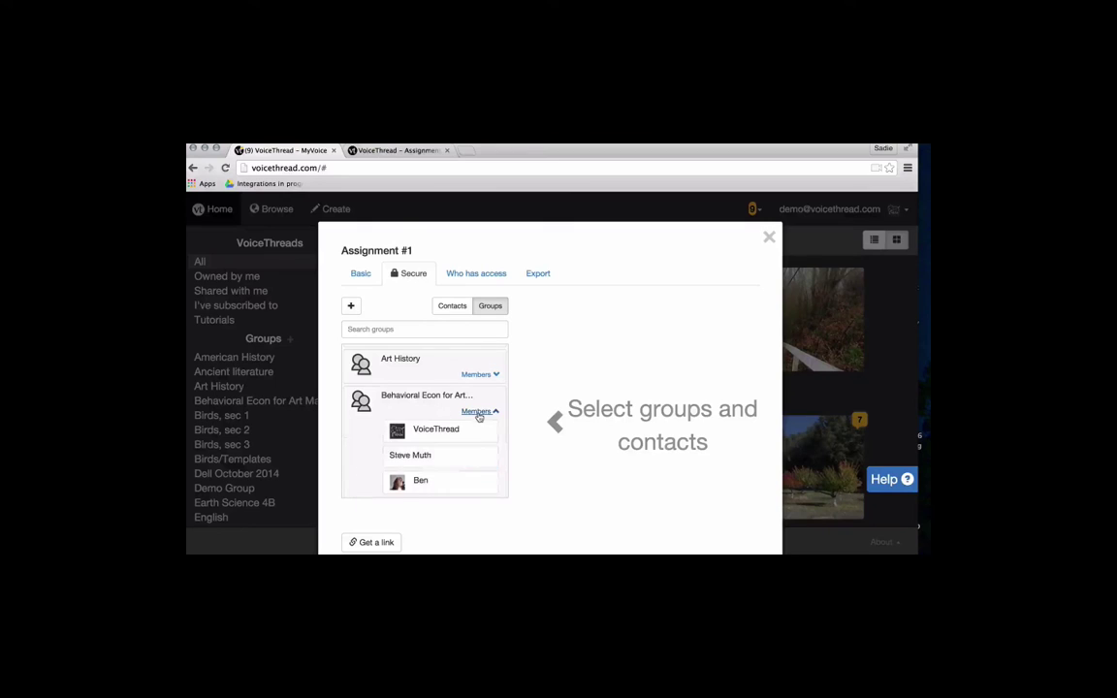
scroll(479, 417, "down", 3)
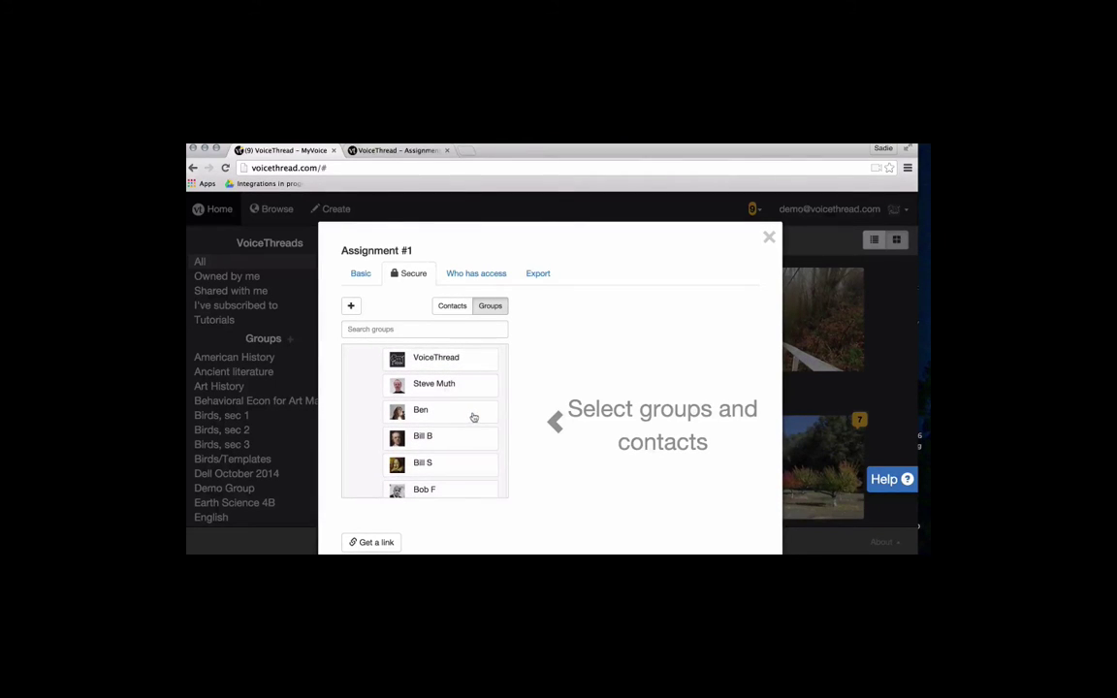
Share Assignment #1 with the two members listed directly below VoiceThread, allowing View, Comment and Edit without email notification, and close the sharing window
left_click(417, 388)
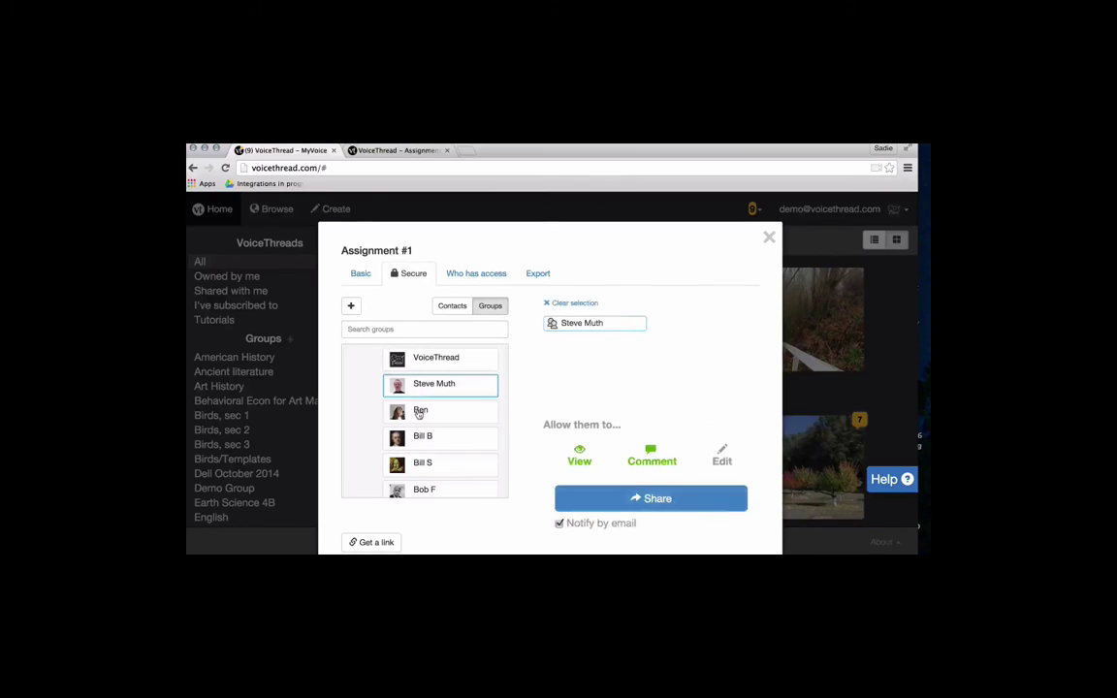
left_click(421, 409)
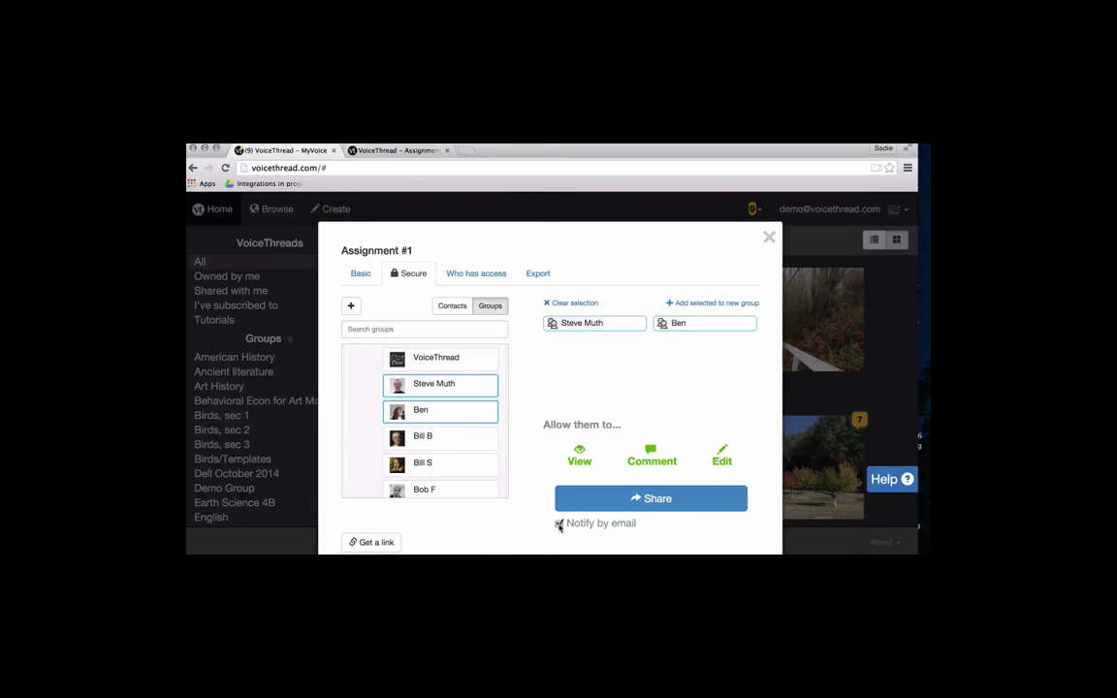
left_click(559, 525)
left_click(651, 502)
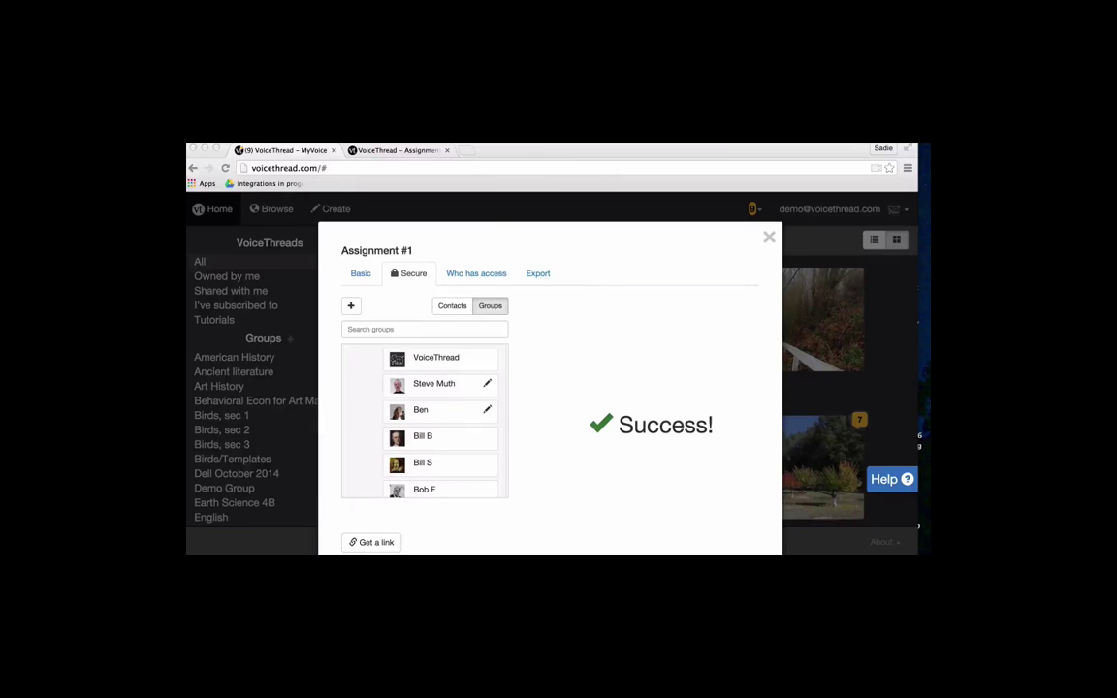
left_click(633, 330)
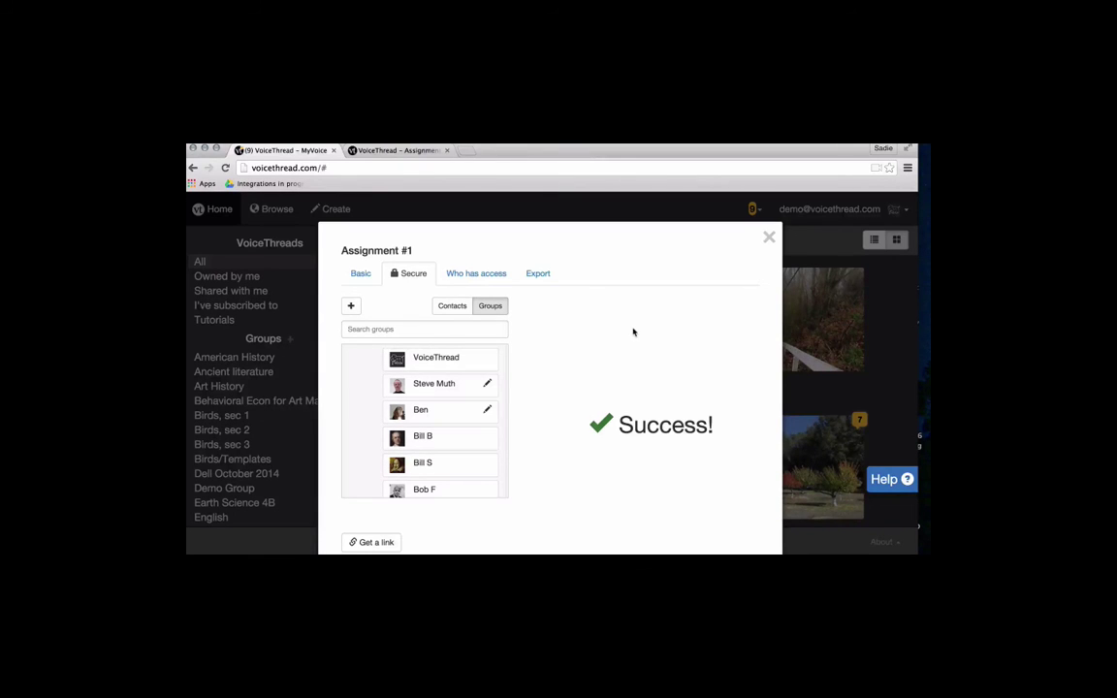
left_click(769, 239)
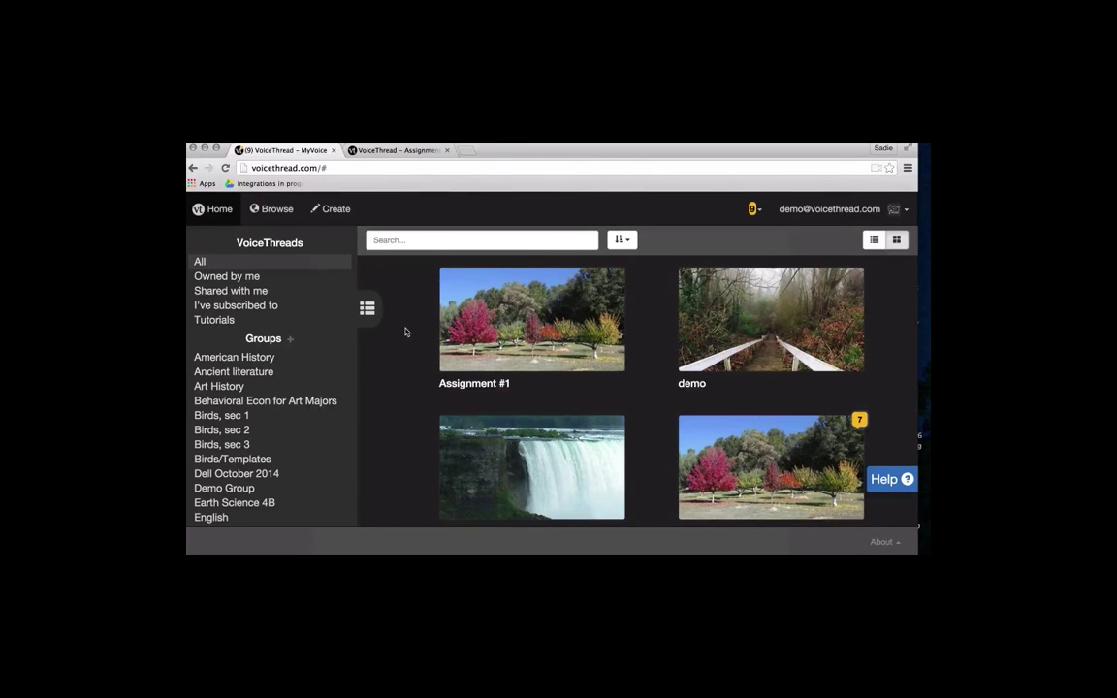
Create a new group named "Group 1" in Groups & Contacts
left_click(841, 212)
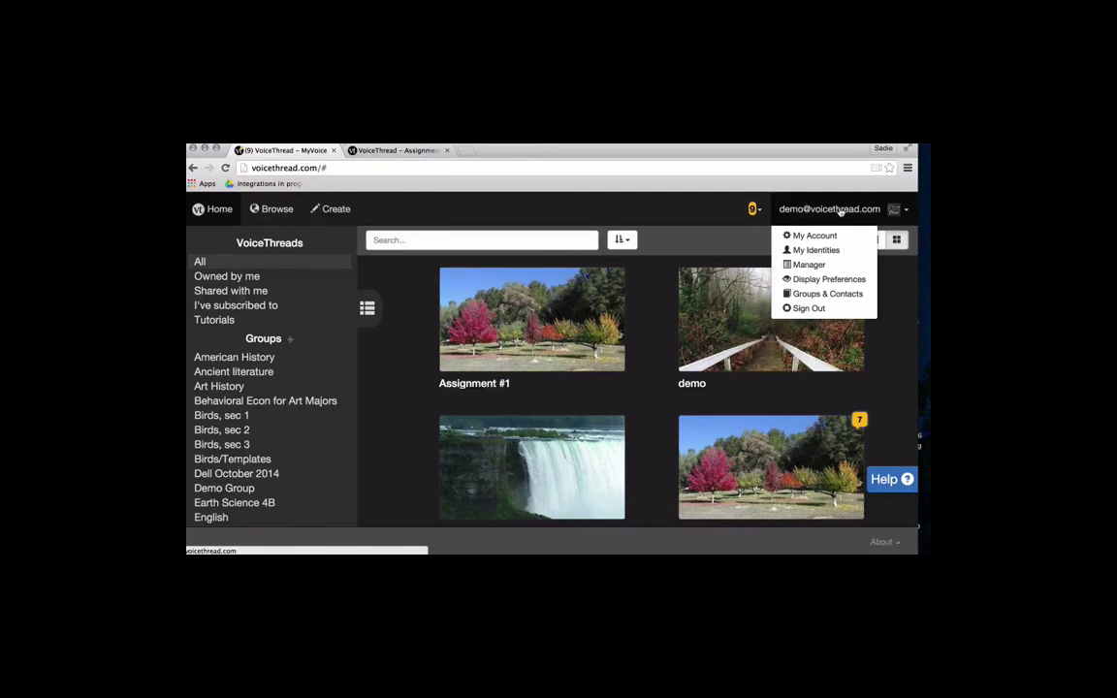
left_click(814, 295)
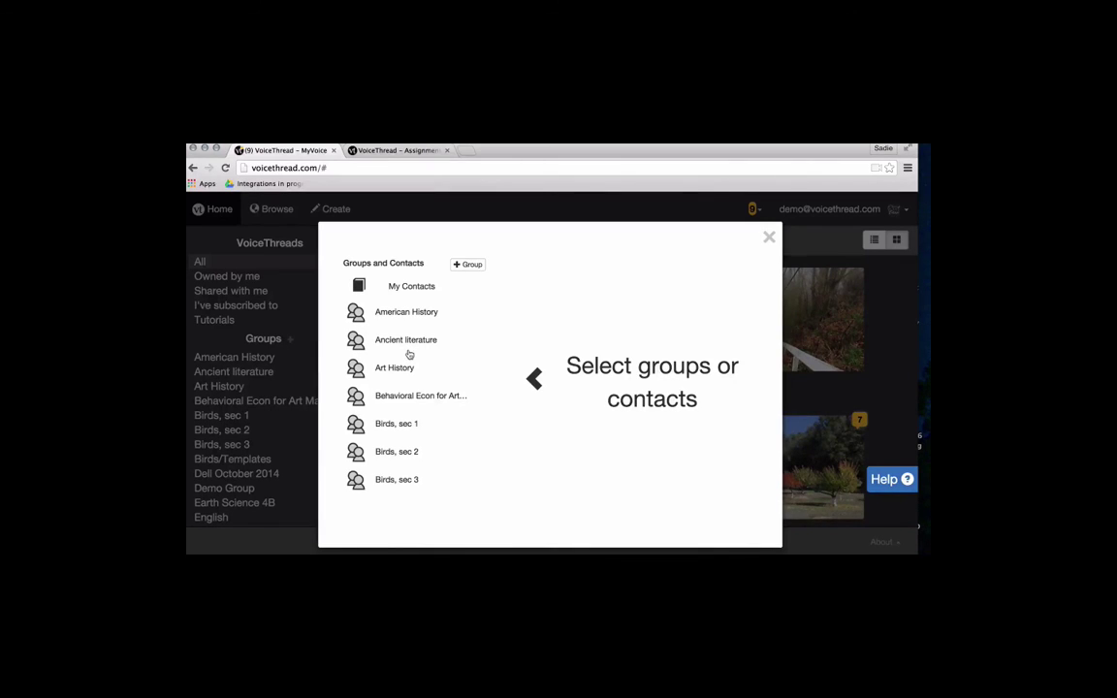
left_click(467, 265)
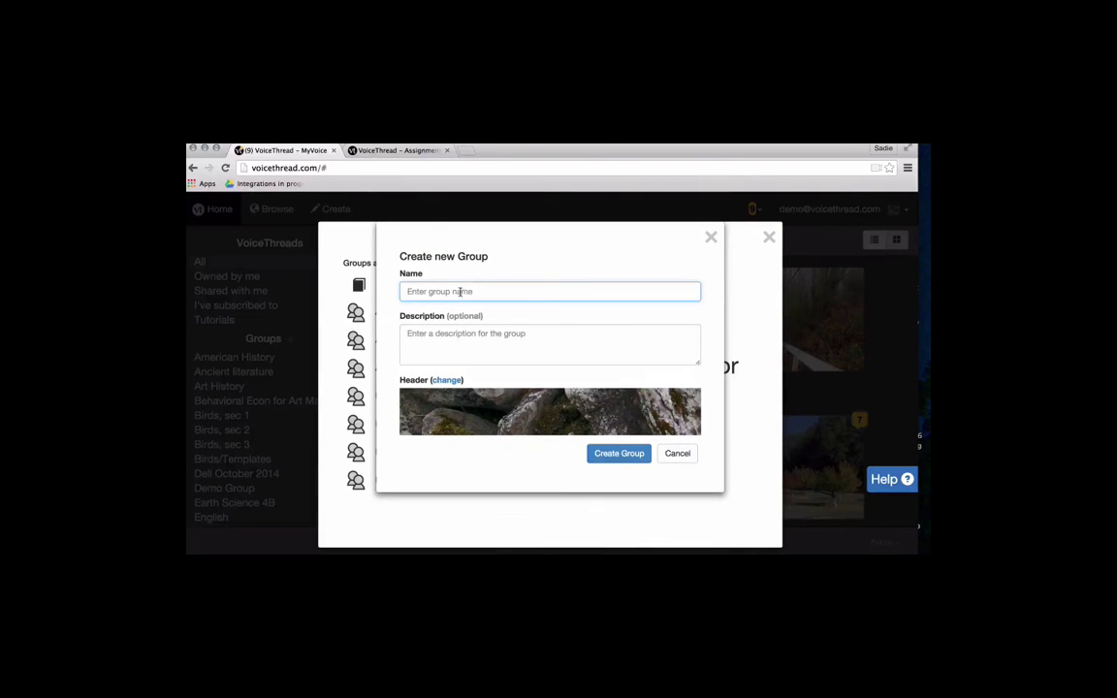
left_click(461, 291)
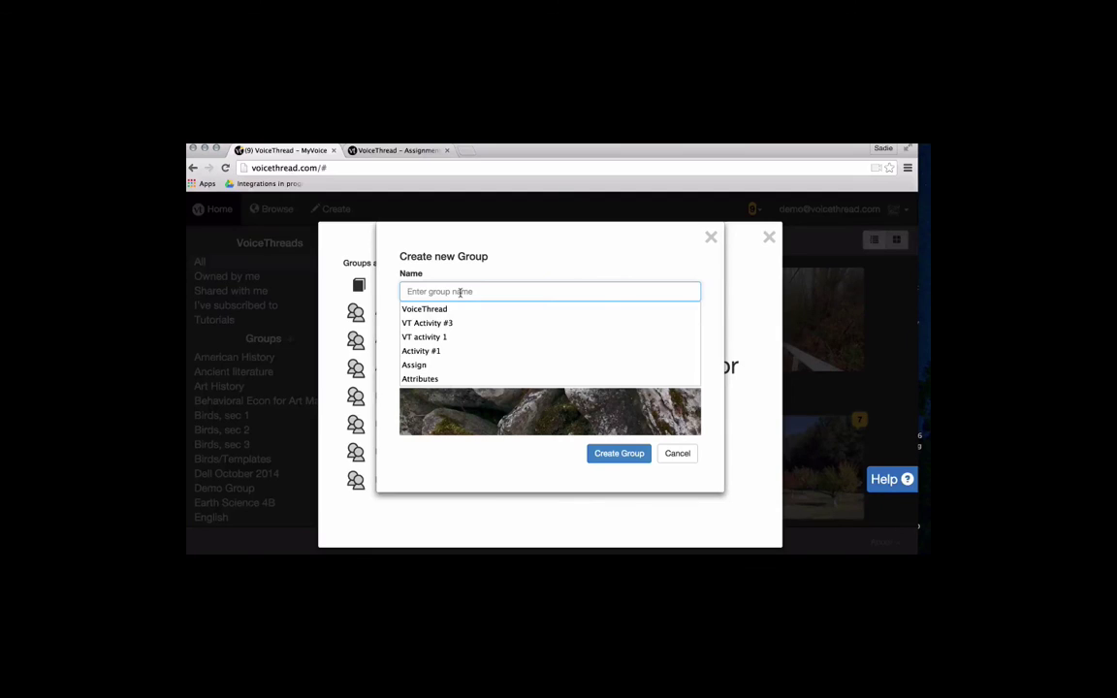
type("Group 1")
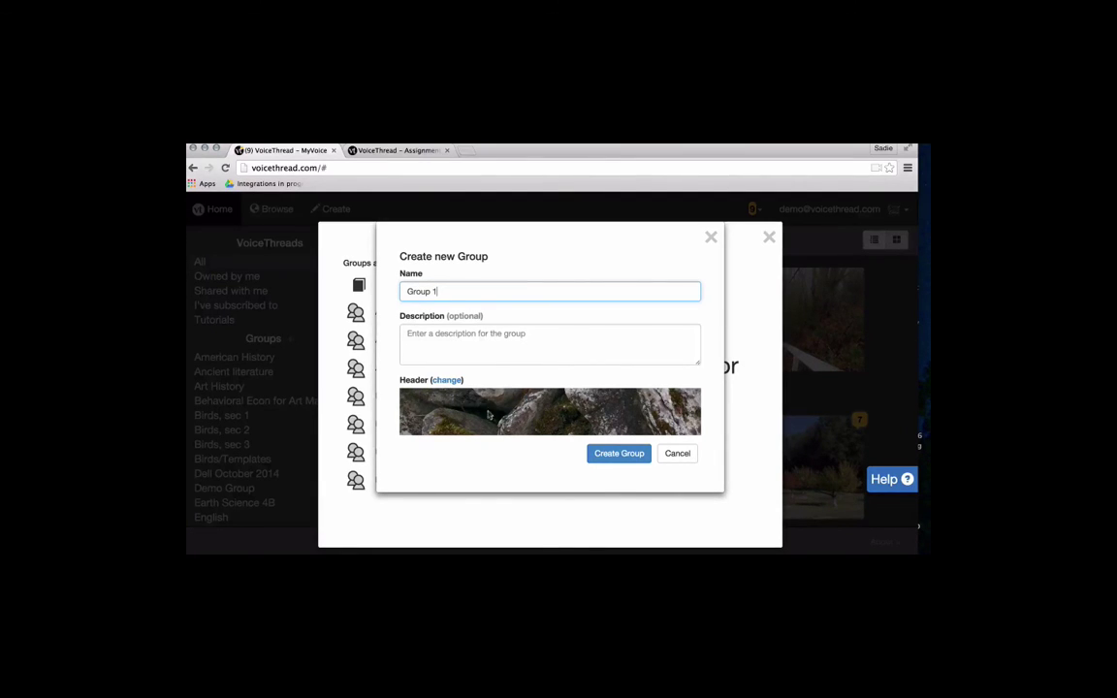
left_click(621, 457)
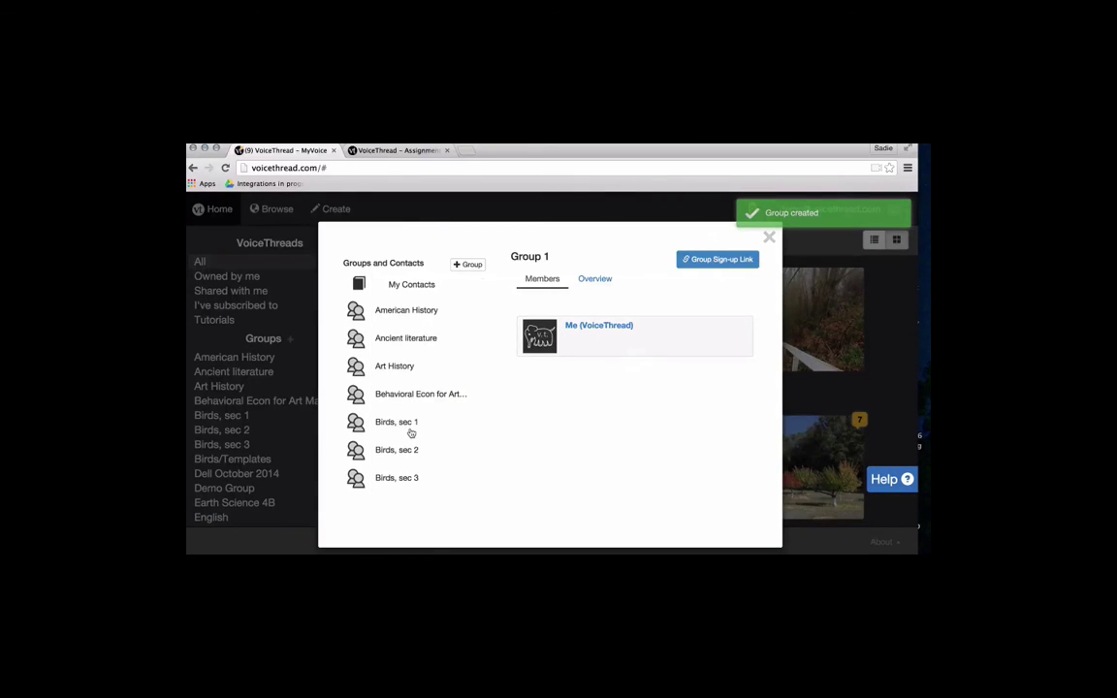
Locate Group 1 in the group list, display and select its sign-up link, and close the link dialog
scroll(411, 434, "down", 5)
scroll(411, 435, "down", 5)
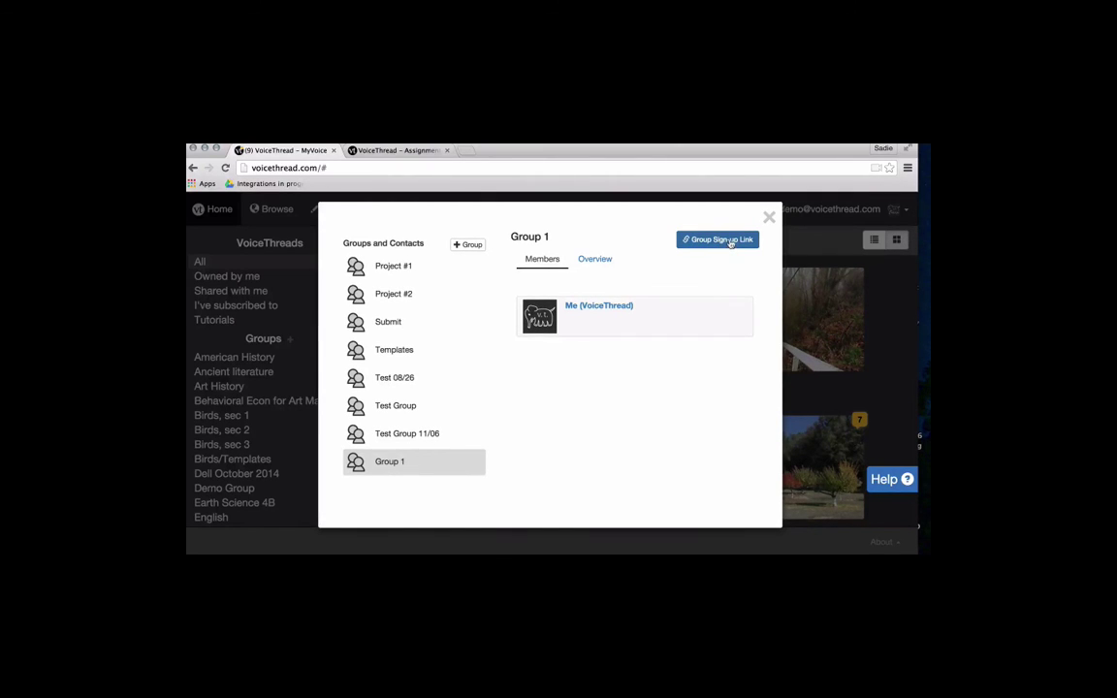
left_click(729, 244)
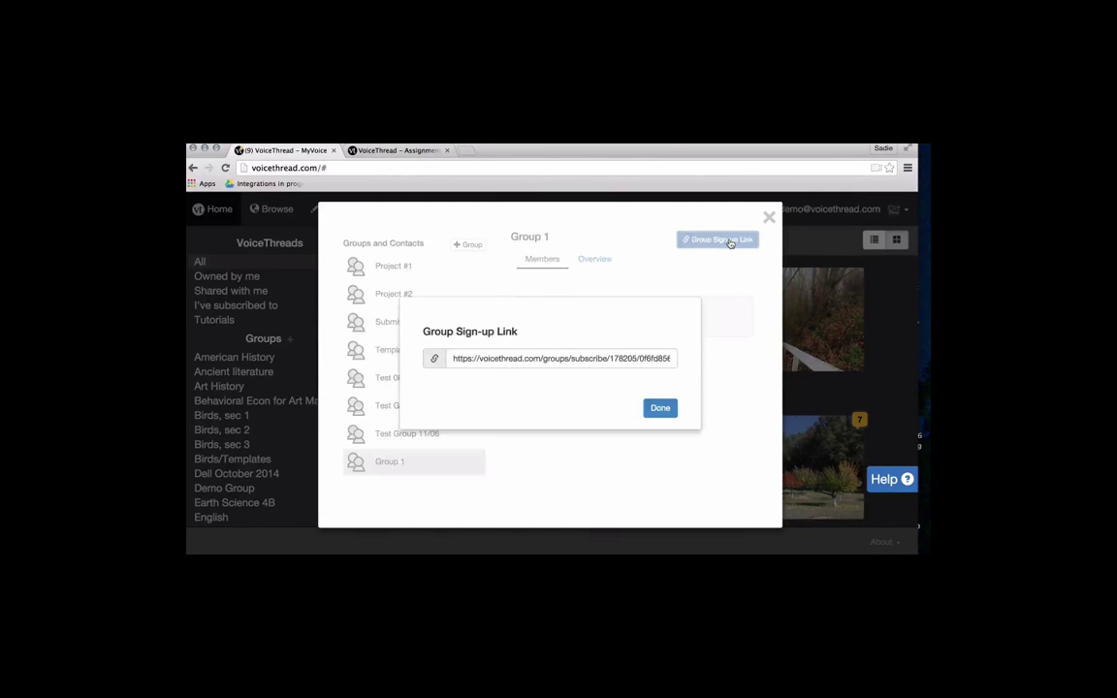
left_click(547, 362)
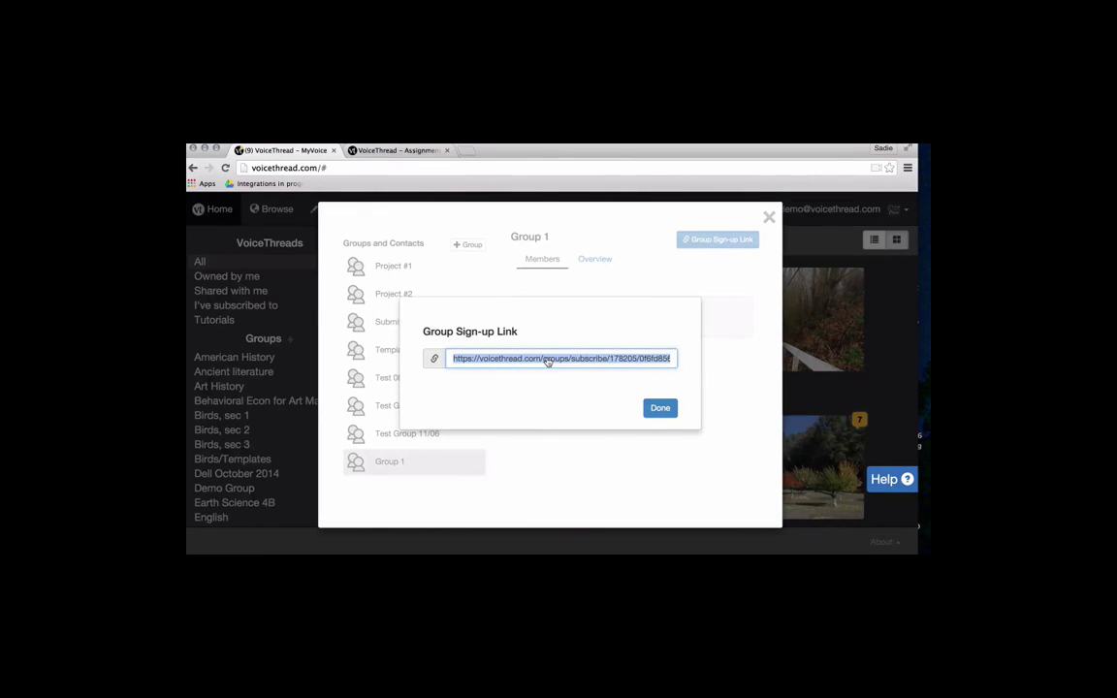
left_click(660, 407)
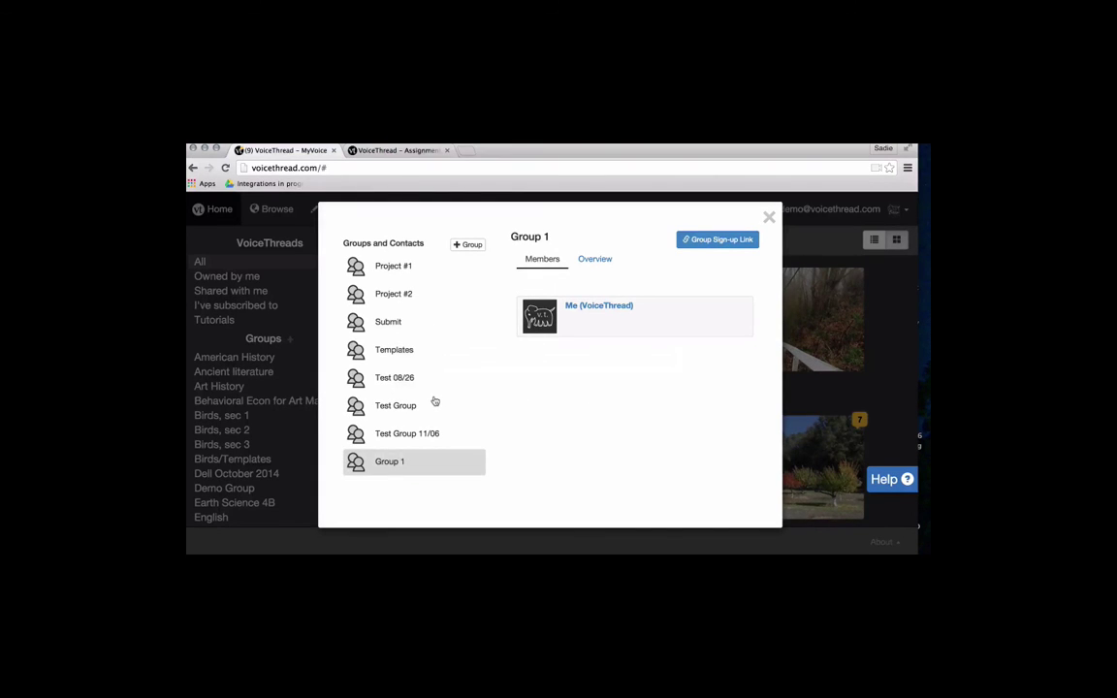
Add the two members listed directly below VoiceThread in the Behavioral Econ for Art Majors group to Group 1, and display Group 1's members
scroll(432, 401, "up", 1)
scroll(434, 399, "up", 10)
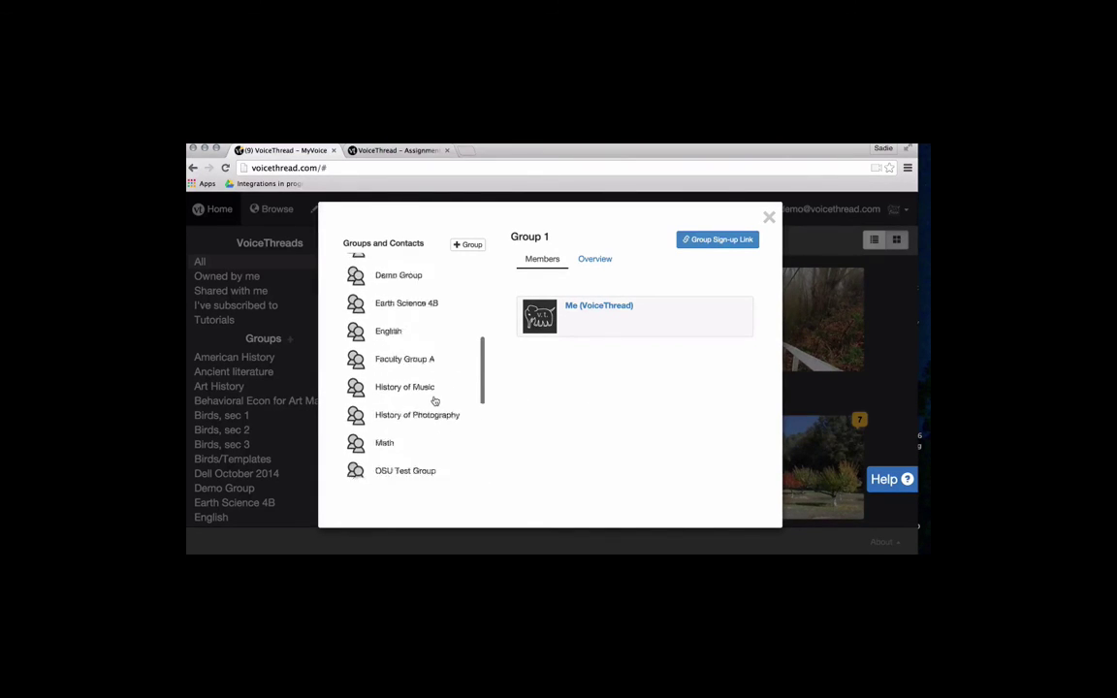
scroll(414, 346, "up", 6)
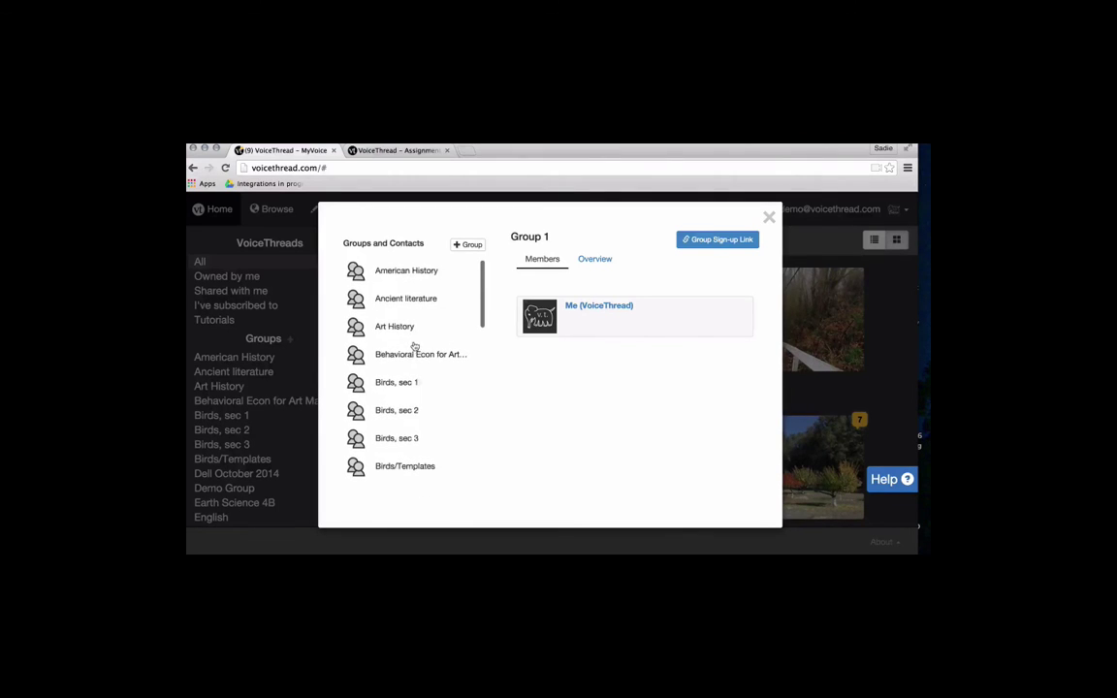
left_click(418, 354)
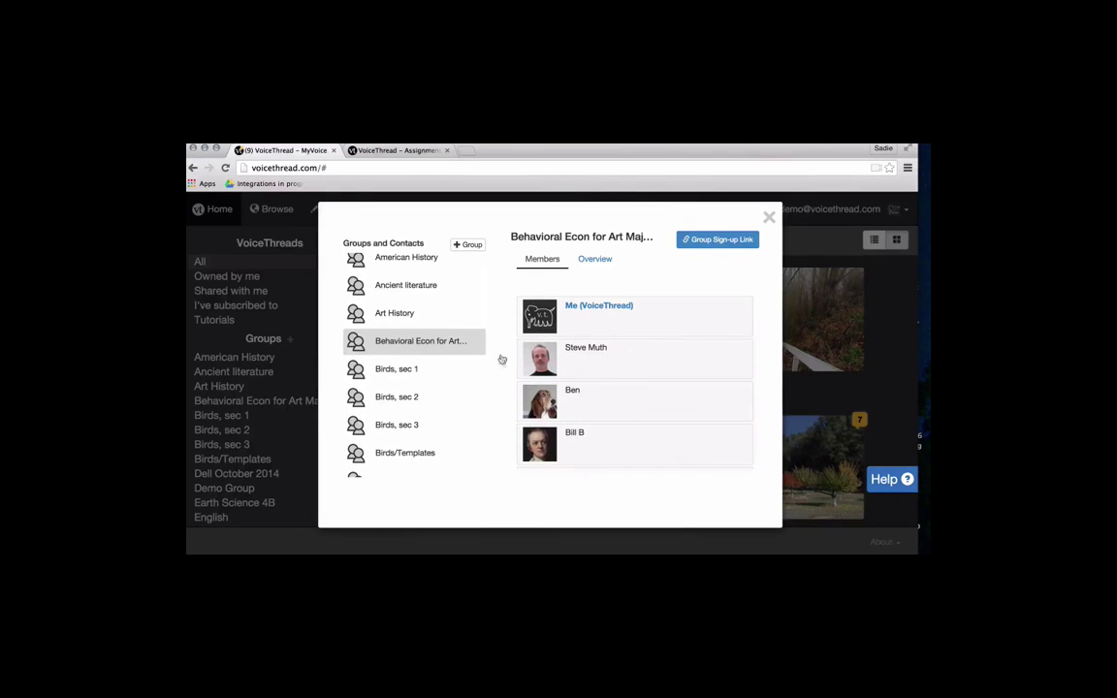
left_click(605, 359)
left_click(599, 397)
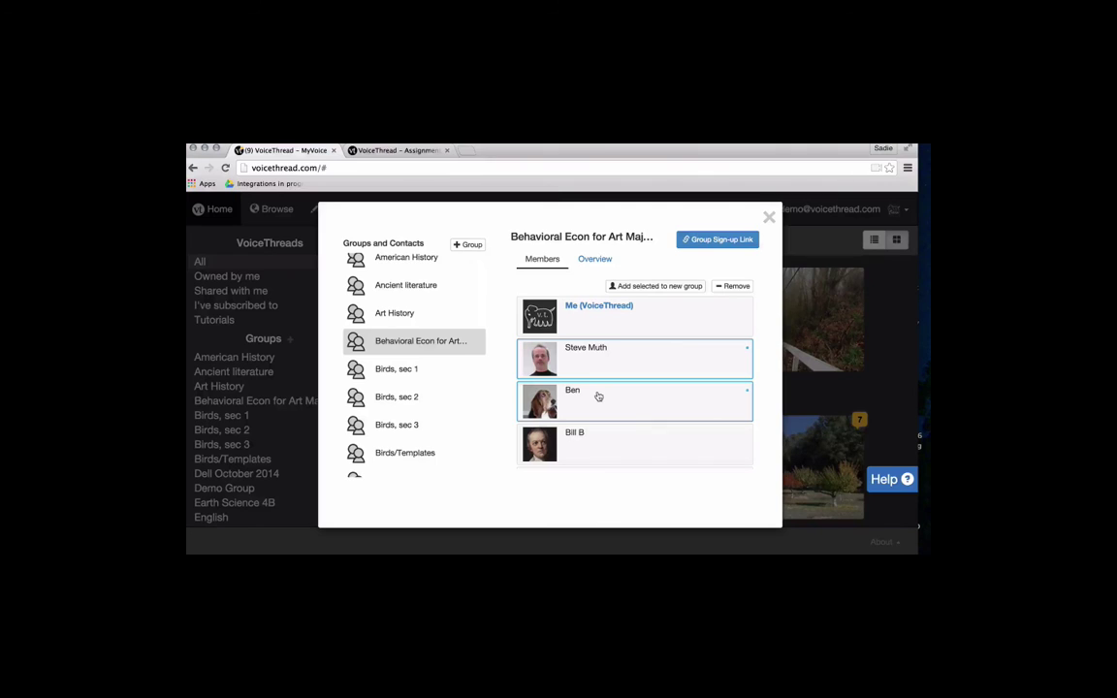
scroll(428, 393, "down", 15)
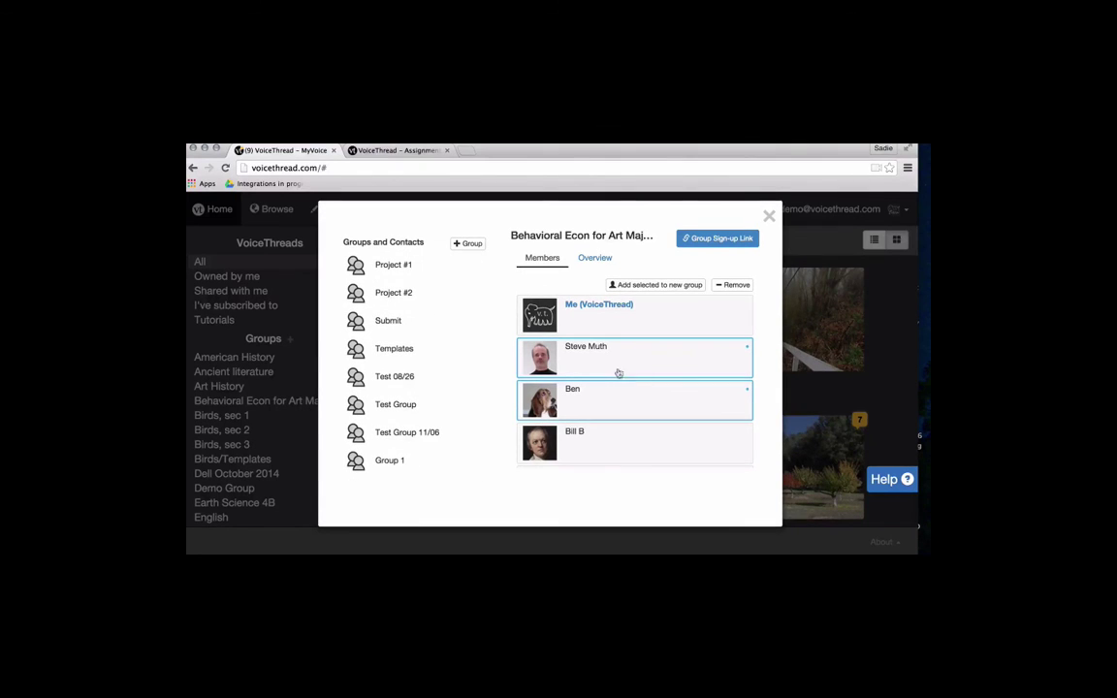
left_click_drag(619, 373, 400, 468)
left_click(405, 462)
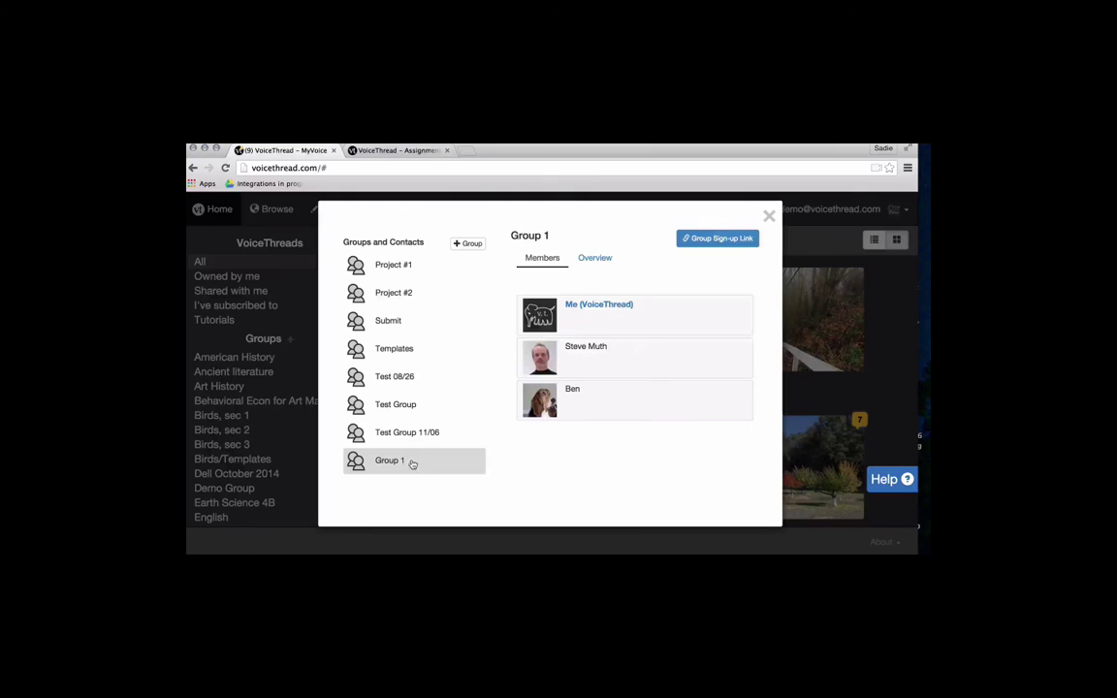